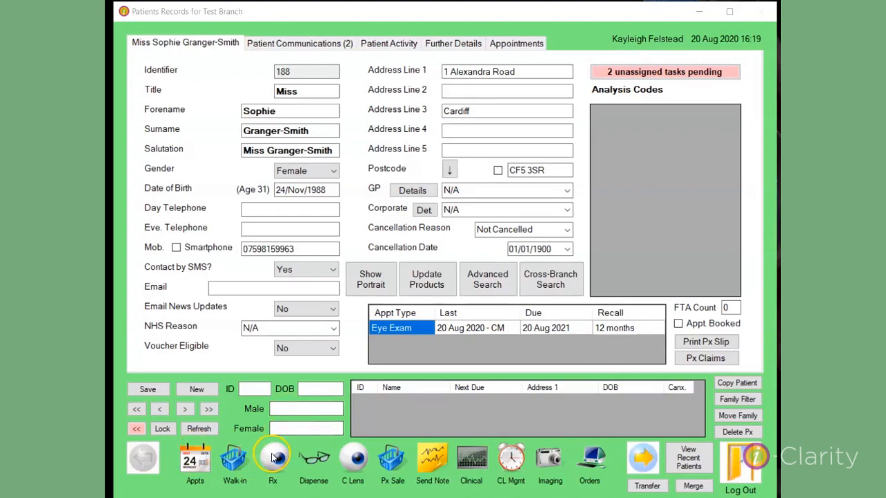
Open the patient's prescription records and start a new prescription.
click(274, 457)
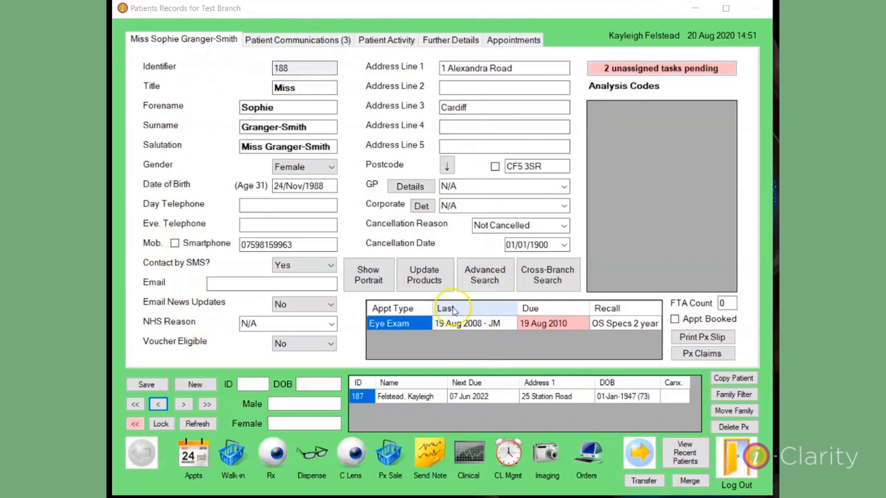
click(279, 463)
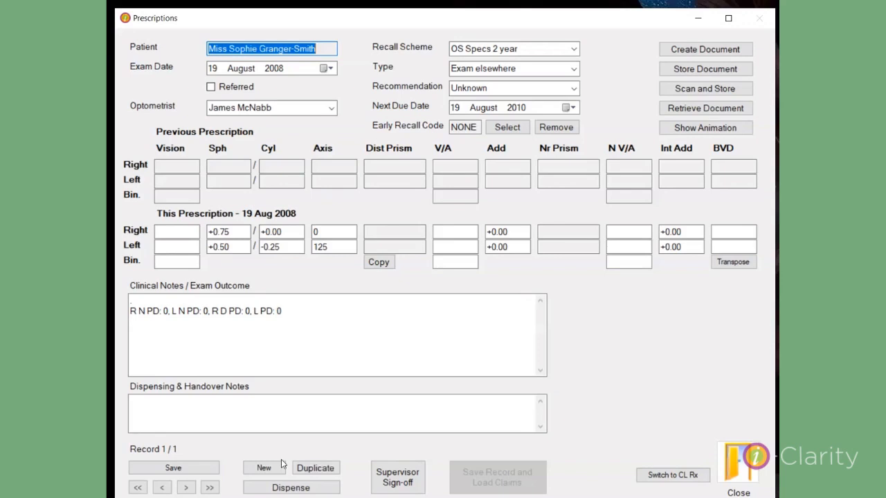
click(263, 468)
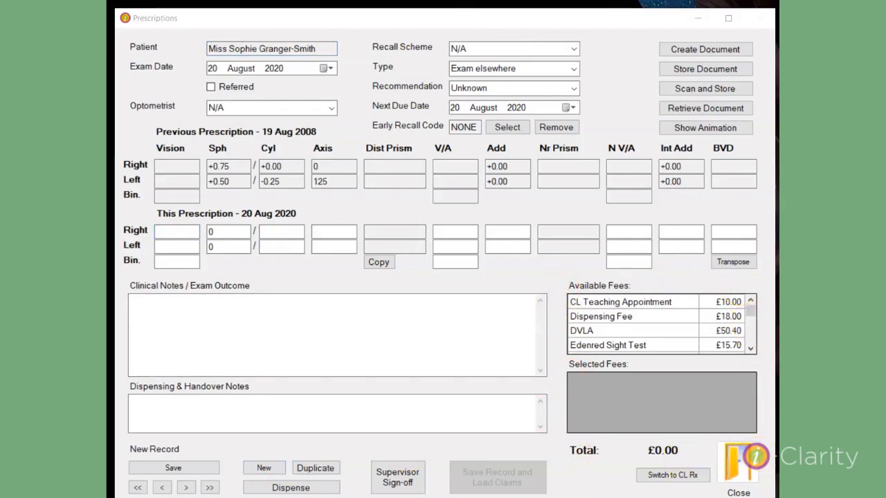
Assign the examining optometrist to the new prescription record.
click(212, 67)
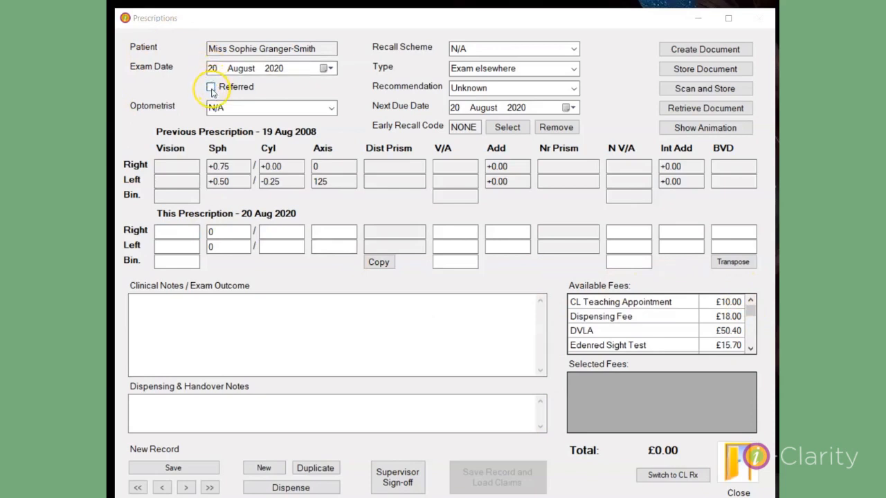
click(211, 91)
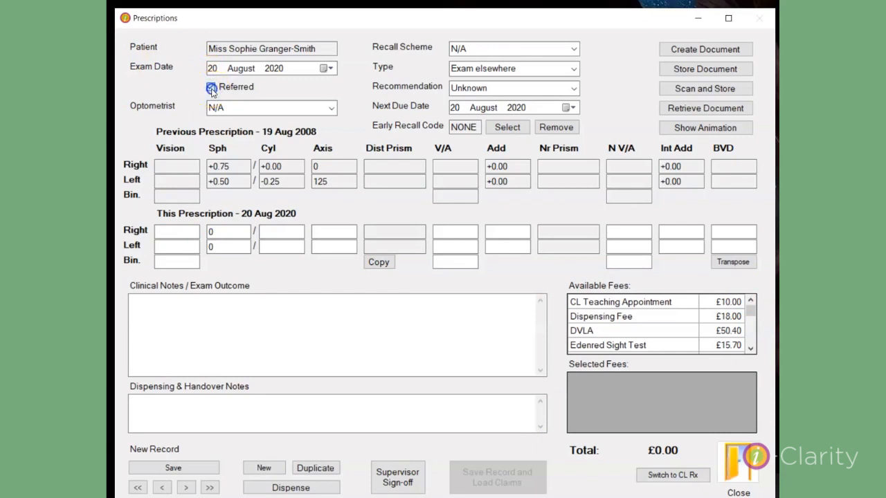
click(332, 107)
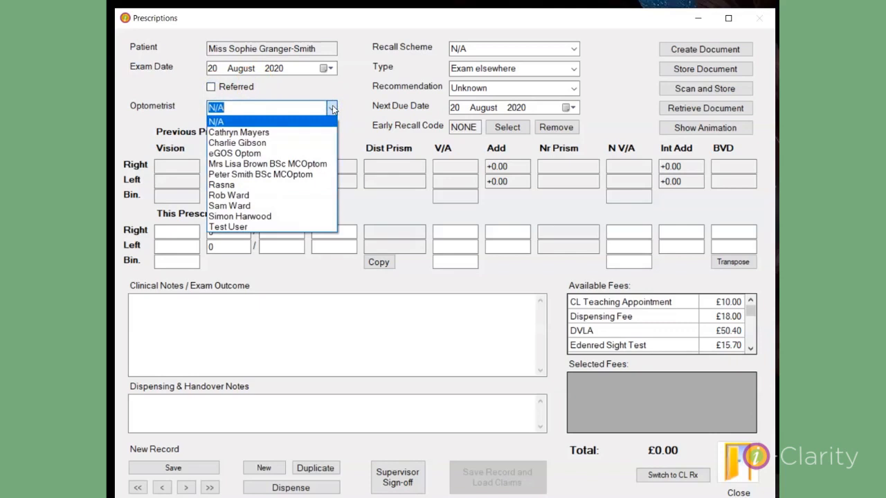
click(272, 132)
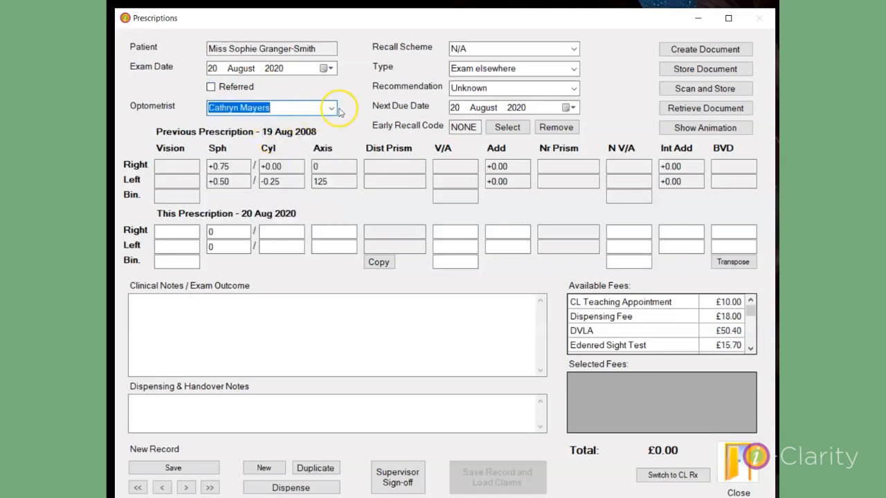
Set the recall scheme to 12 months, the exam type to NHS and the recommendation to Stable Rx.
click(574, 49)
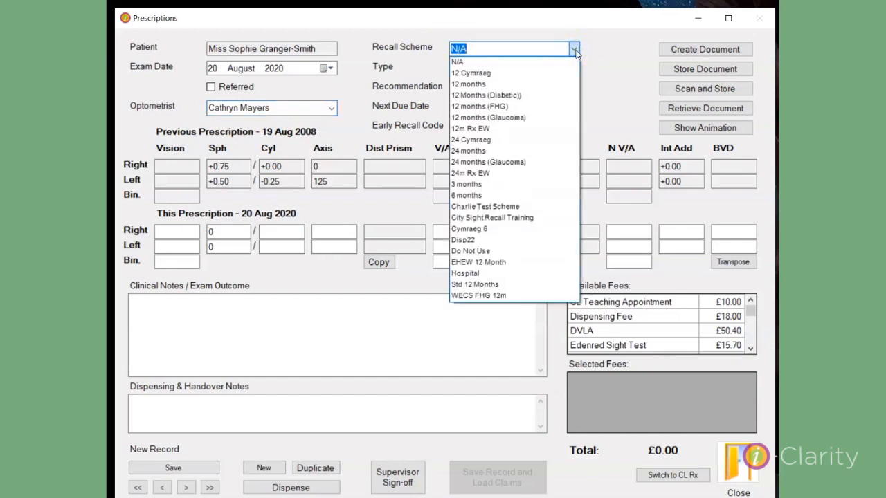
click(479, 84)
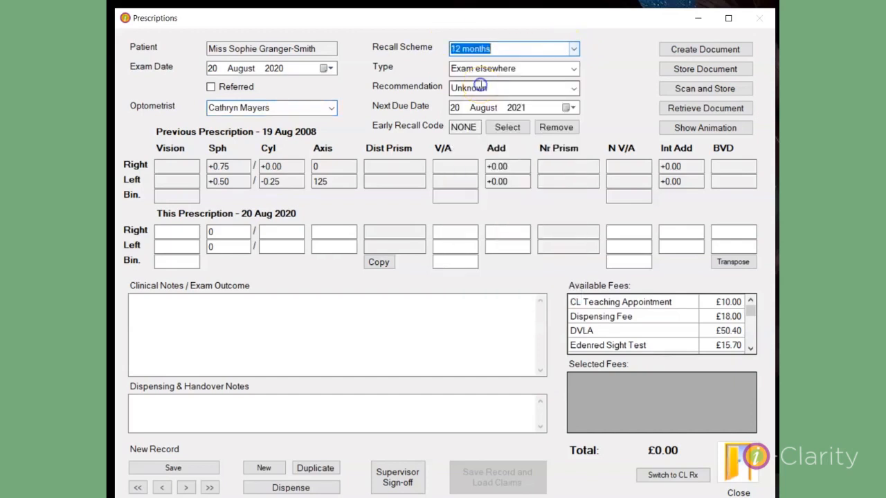
click(574, 69)
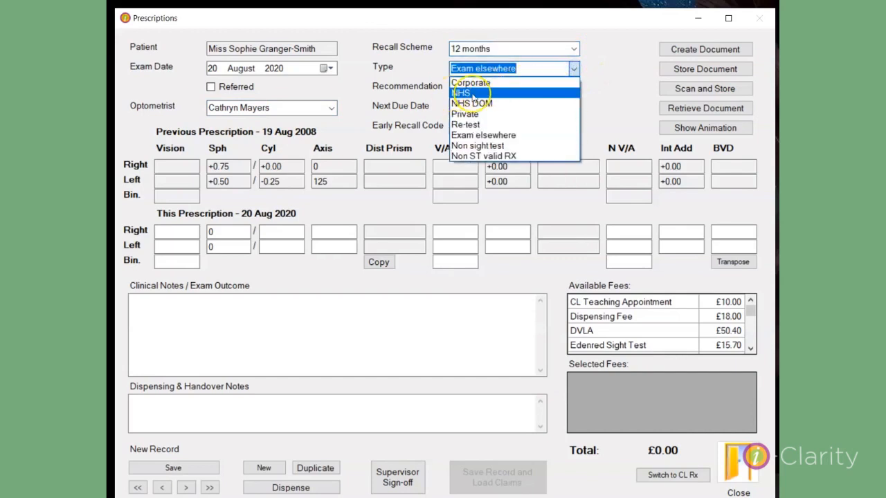
click(474, 93)
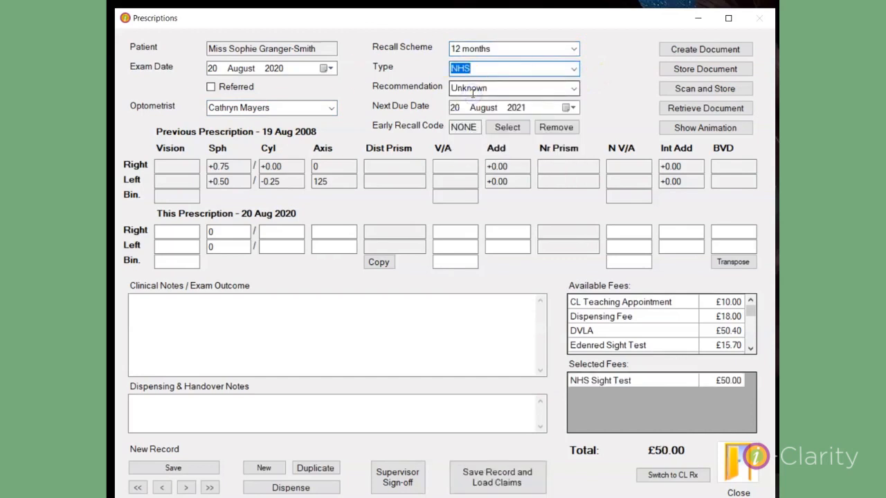
click(574, 88)
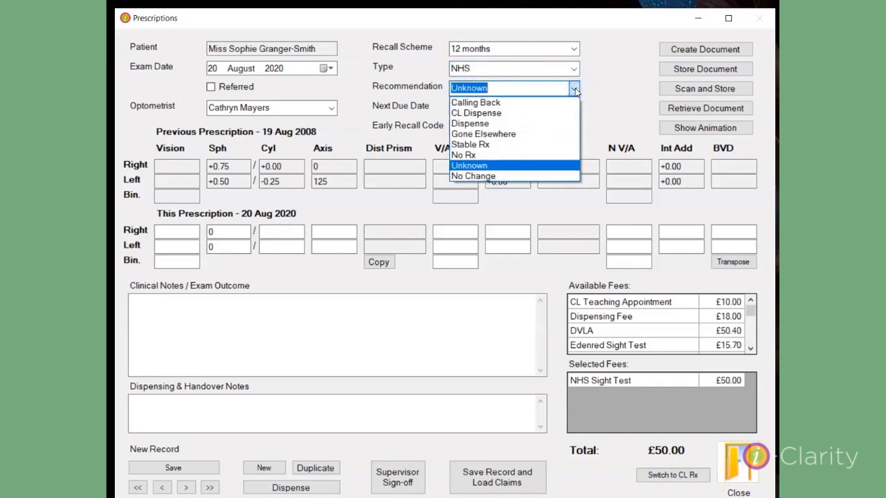
click(490, 147)
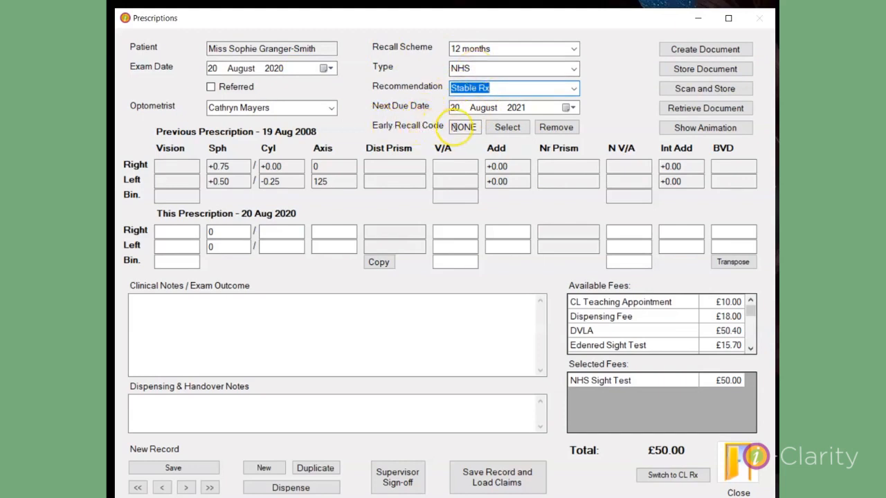
Assign early recall code 2.3 (Suspect glaucoma) to the record and remove it again.
click(506, 128)
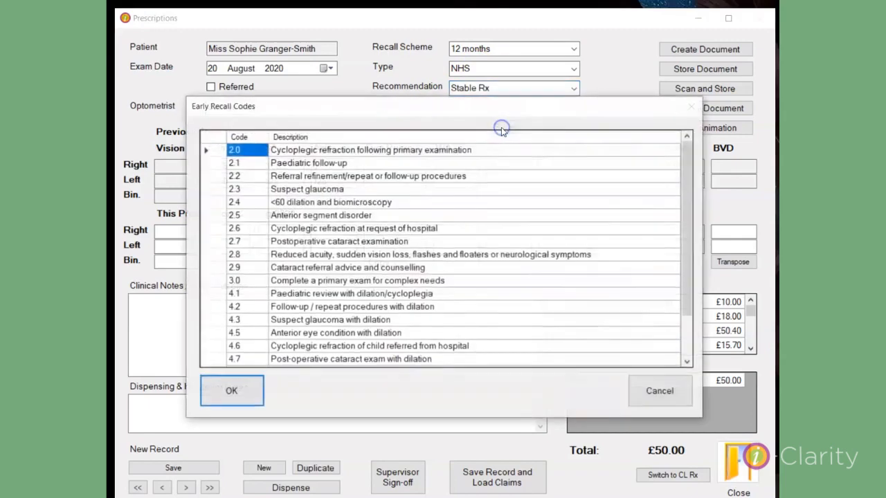
click(217, 190)
click(231, 391)
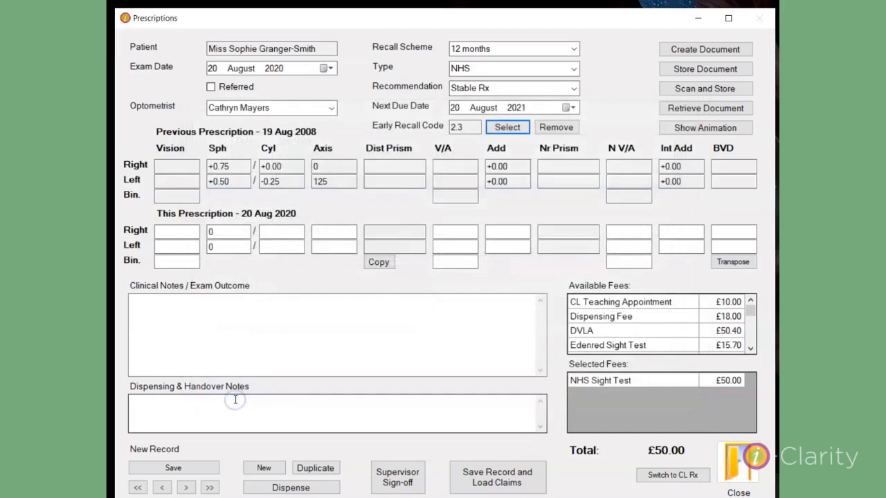
click(556, 130)
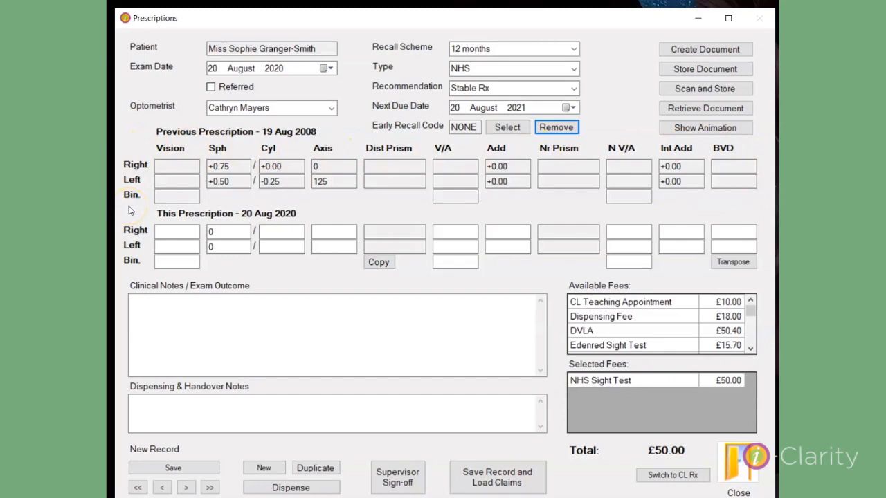
Enter a sphere of +0.75 and a V/A of 6/6 for the right eye in the new prescription.
click(379, 263)
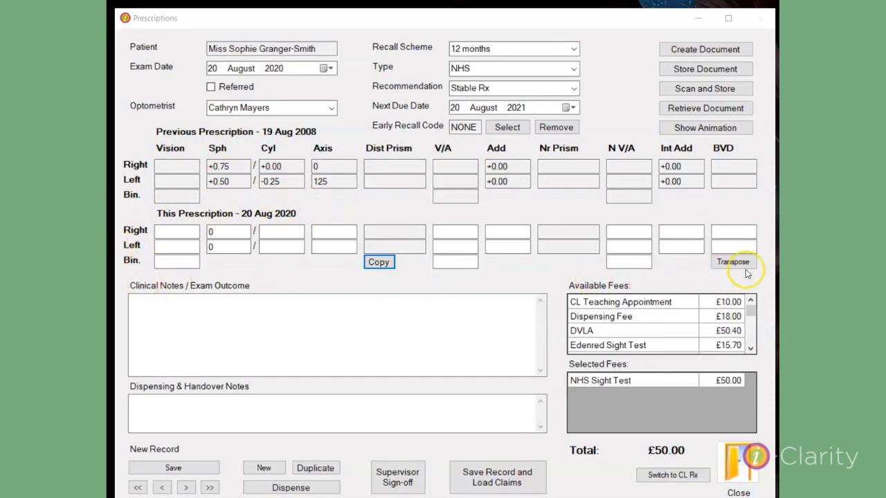
click(232, 231)
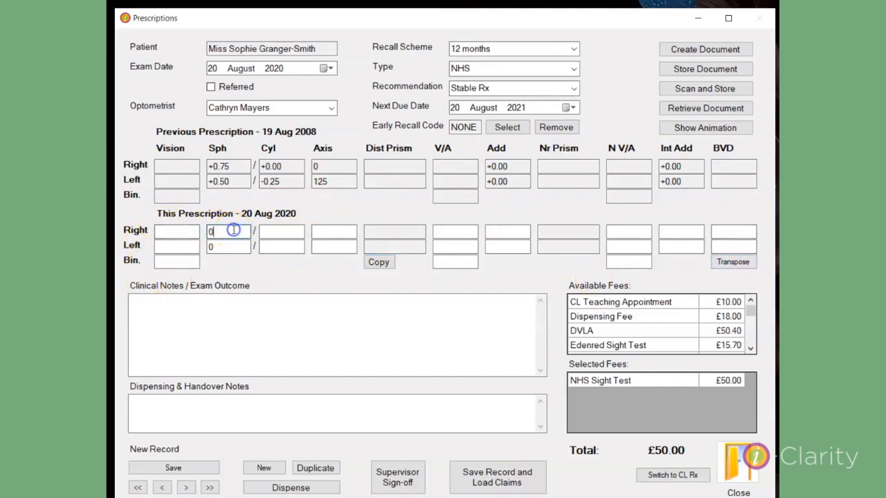
key(BackSpace)
text(+0.75)
key(Tab)
key(Tab)
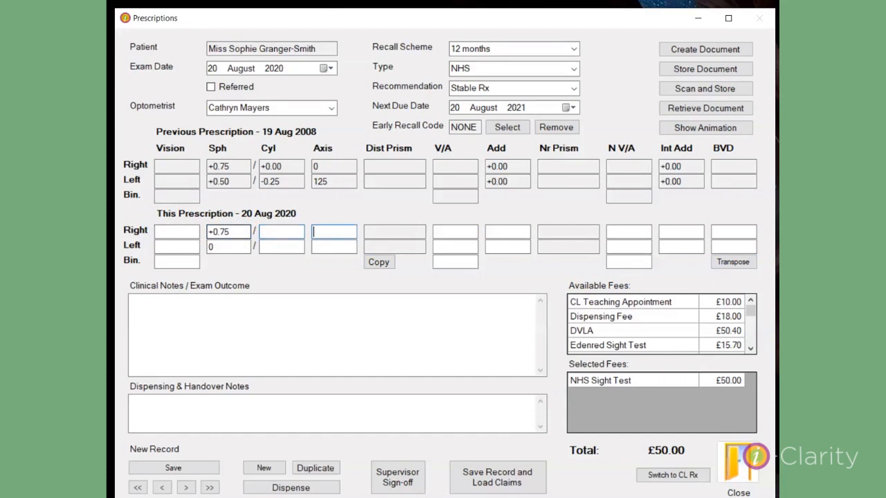
key(Tab)
text(6/6)
key(Tab)
Enter the right eye's Add as 2.00, N V/A as n5 and Int Add as 1.75.
text(2.)
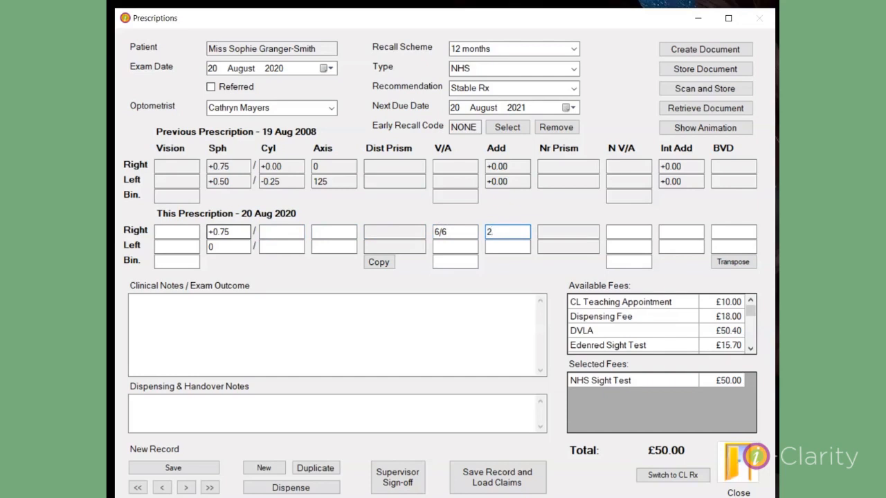
text(00)
key(Tab)
key(Tab)
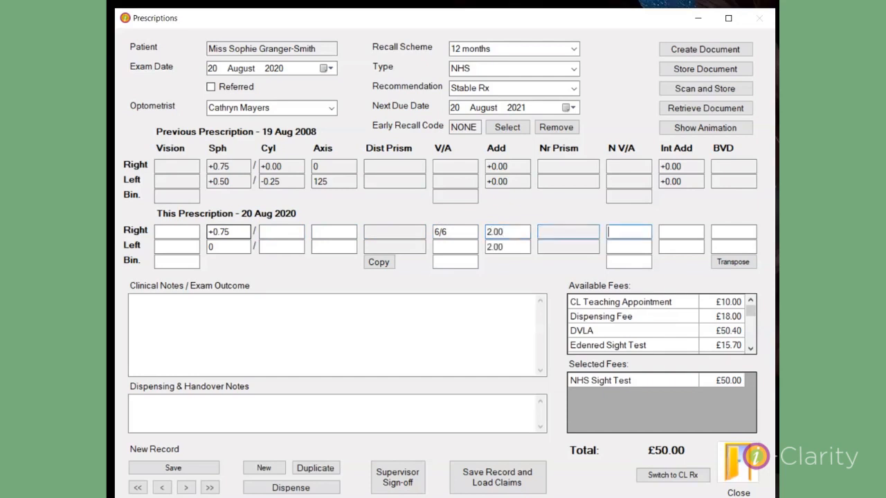
text(n5)
key(Tab)
text(1.75)
key(Tab)
Enter the left eye's sphere as +0.75, cylinder as -0.50 and axis as 120.
key(Tab)
key(Tab)
text(+0.75)
key(Tab)
text(-0.50)
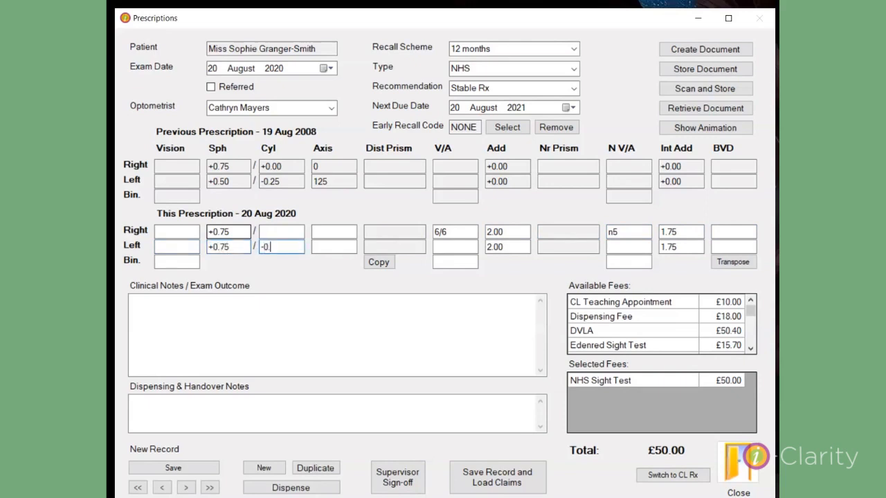
key(Tab)
text(120)
key(Tab)
Enter the left eye's V/A as 6/6 and N V/A as n5.
key(Tab)
text(6/6)
key(Tab)
key(Tab)
key(Tab)
text(n5)
key(Tab)
key(Tab)
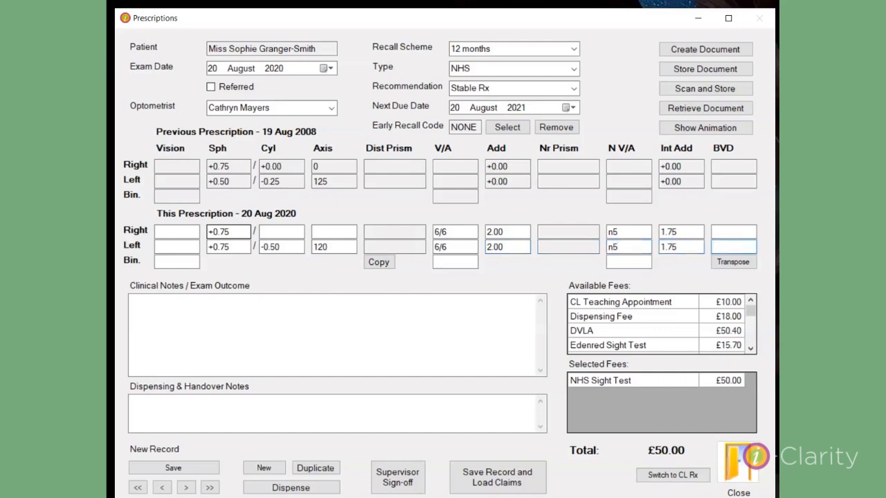
key(Tab)
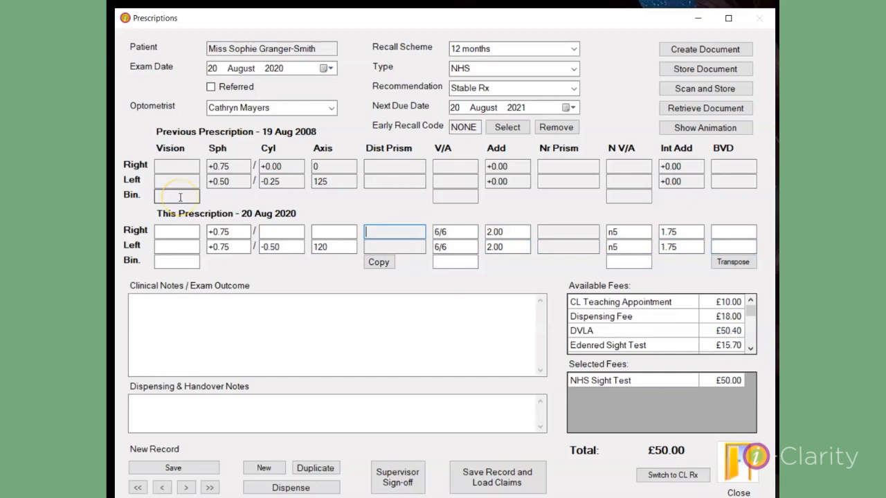
Set the right distance prism to 1.00 In and 0.25 Down, and copy it to the near prism.
double_click(384, 233)
click(412, 218)
drag(412, 217, 362, 215)
text(1)
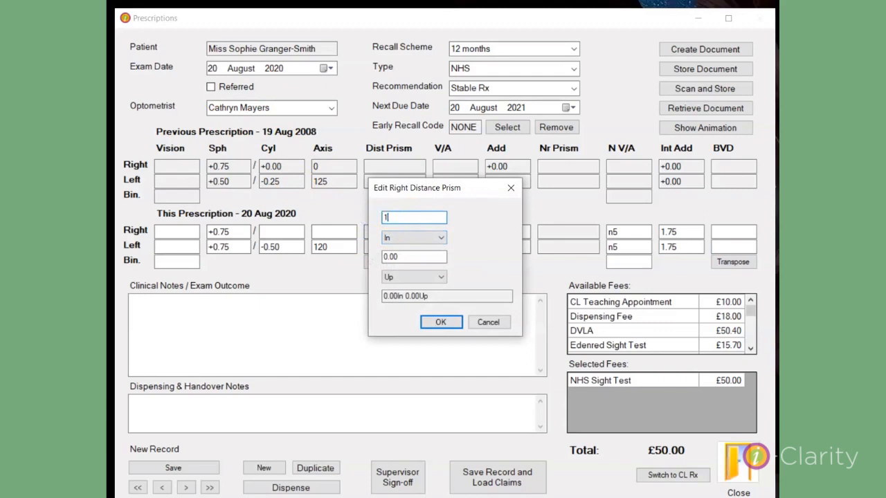
text(.00)
click(441, 237)
click(416, 250)
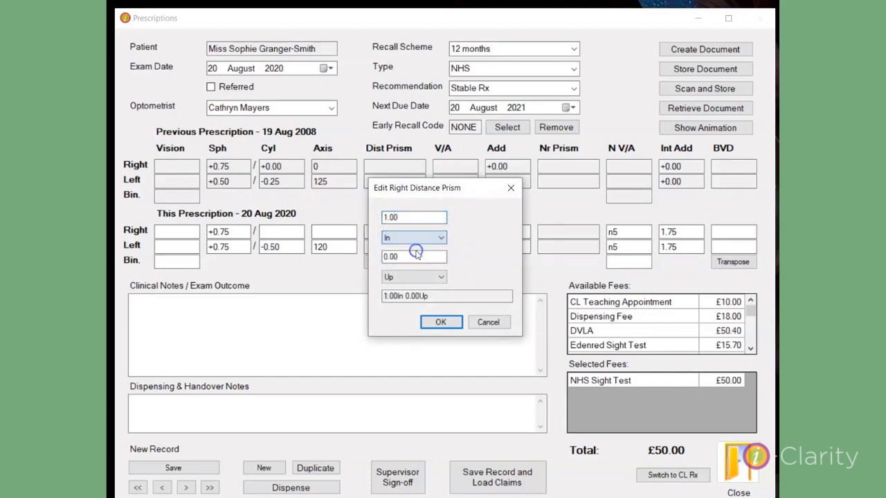
drag(418, 257, 391, 257)
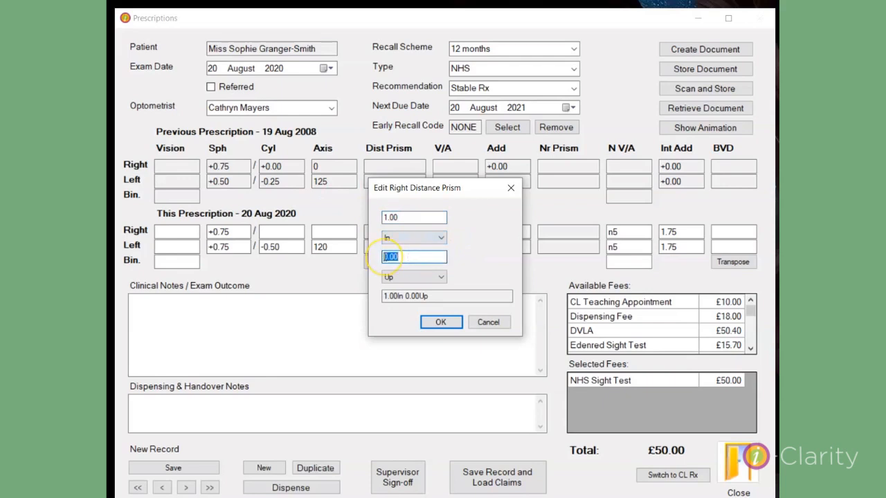
text(0.25)
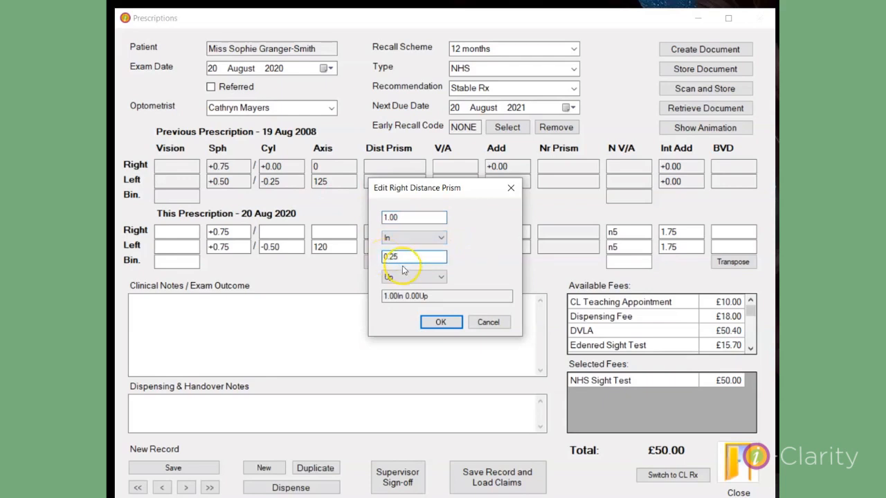
click(436, 277)
click(396, 290)
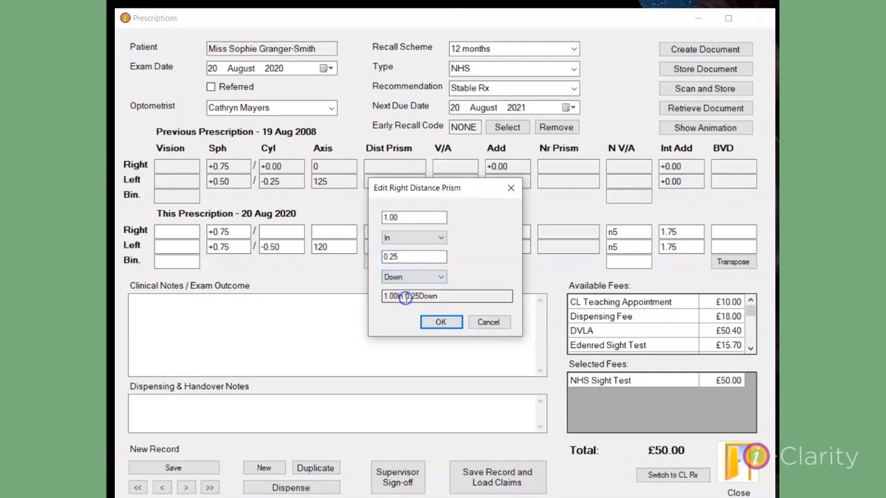
click(437, 323)
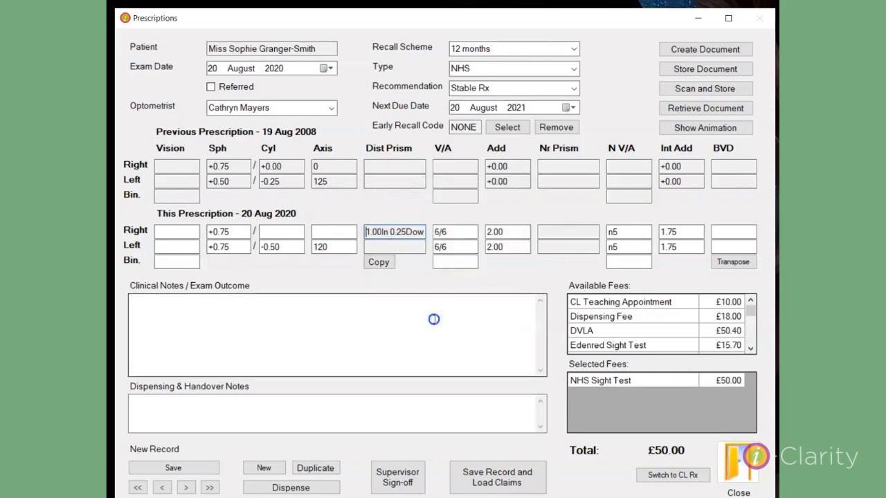
click(382, 264)
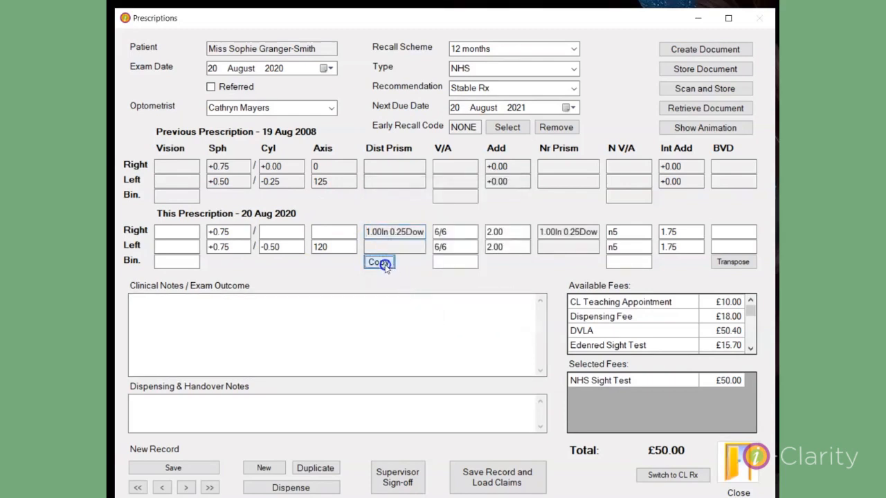
Set the left distance prism to 0.25 In and 0.25 Up, and copy it to the near prism.
click(389, 232)
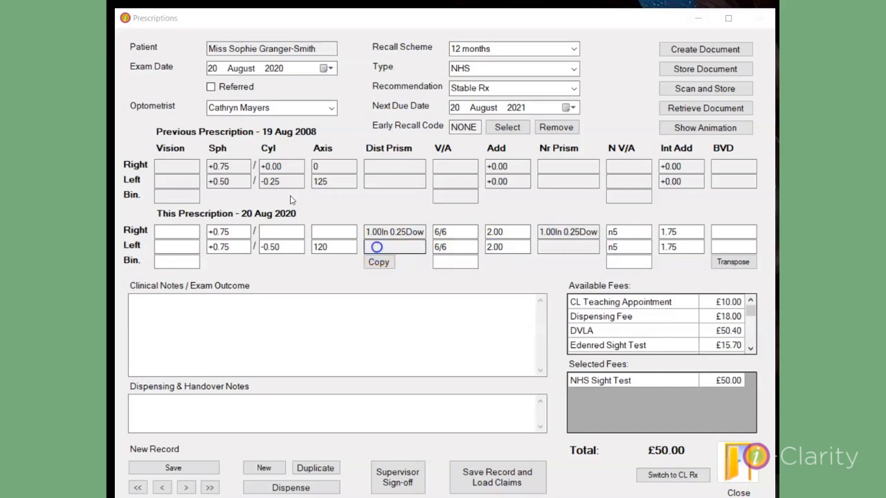
double_click(378, 247)
drag(408, 218, 354, 216)
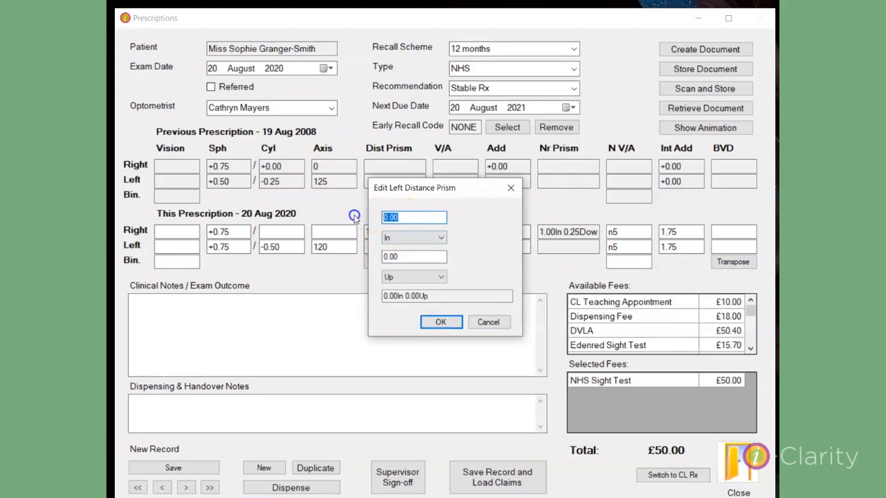
text(0.25)
double_click(411, 256)
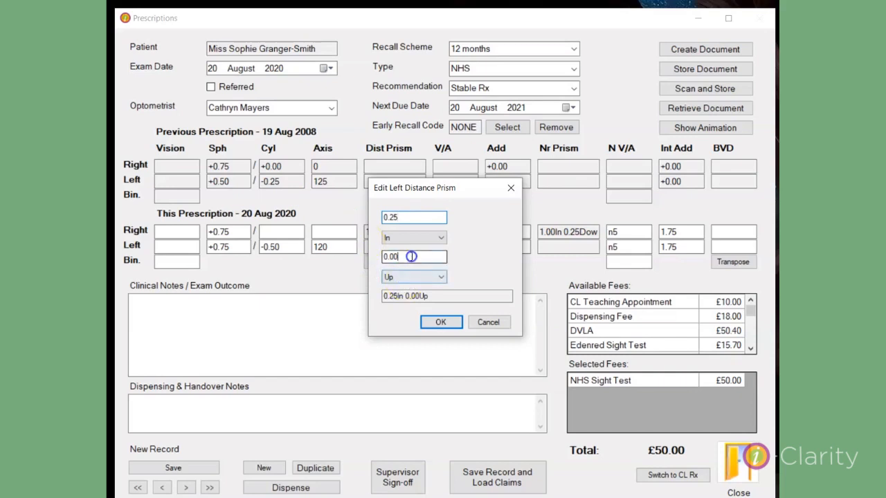
text(0.25)
click(438, 278)
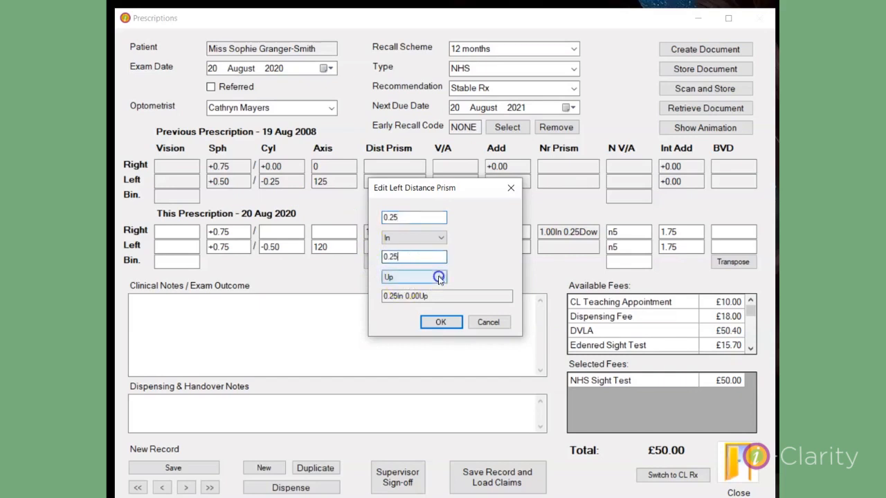
click(436, 322)
click(380, 267)
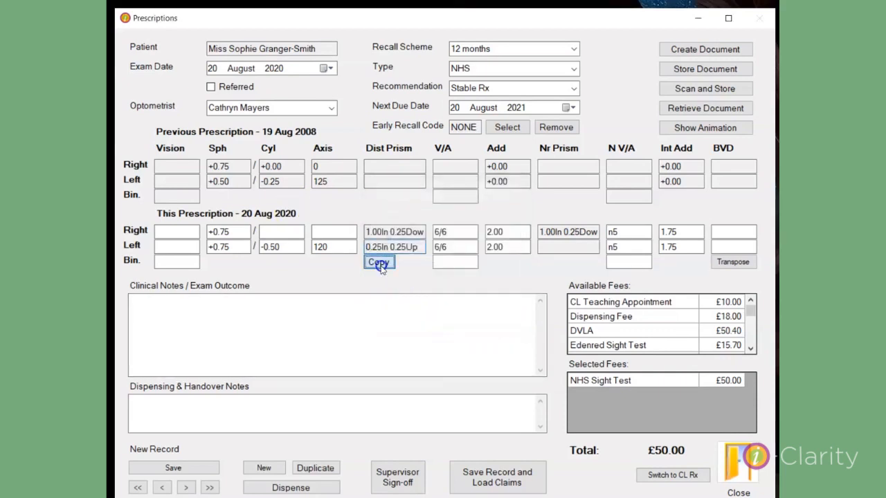
Change the horizontal value of the right near prism to 0.75 In.
click(566, 232)
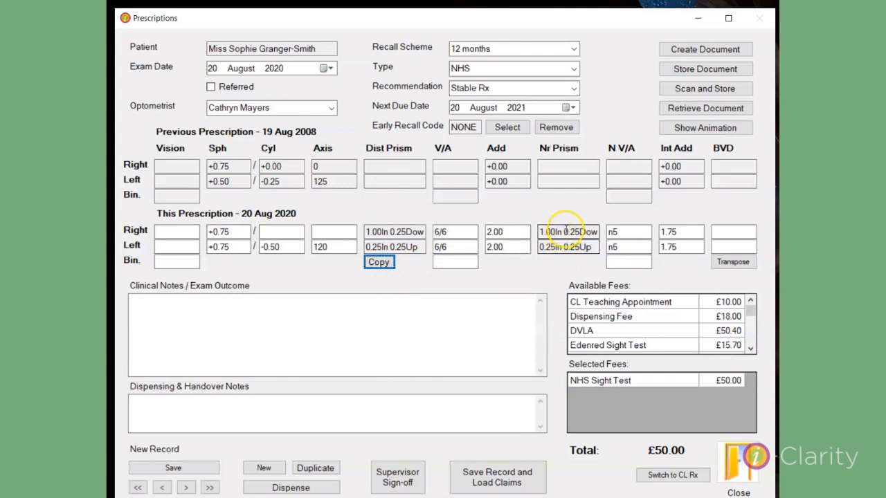
double_click(566, 232)
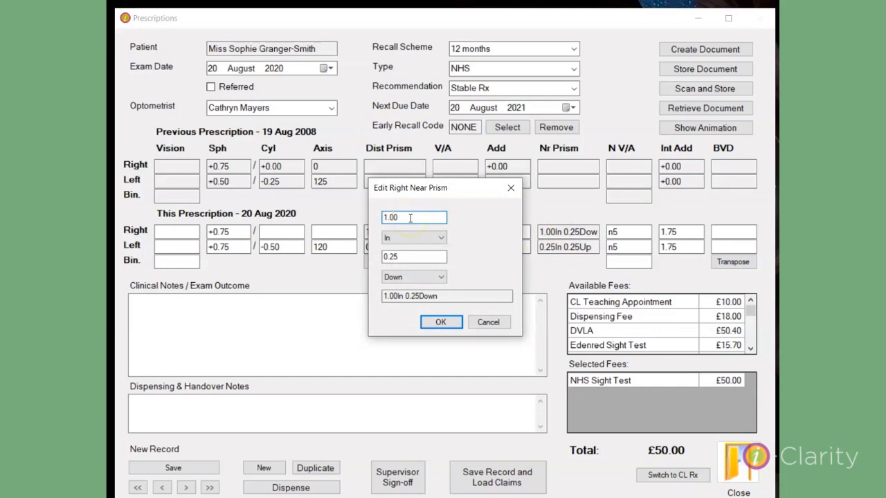
drag(411, 218, 363, 214)
text(0.75)
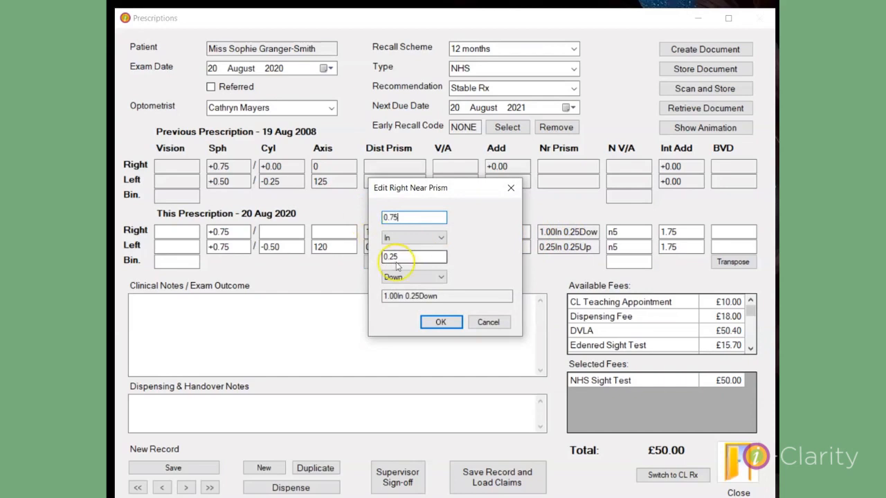
click(439, 321)
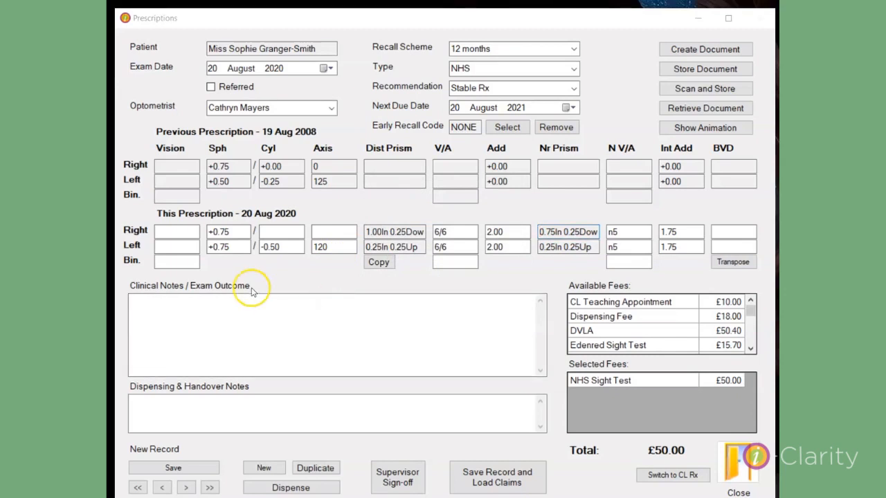
Enter the unaided vision as 6/12 for the right eye, left eye and binocular.
click(177, 233)
text(6/)
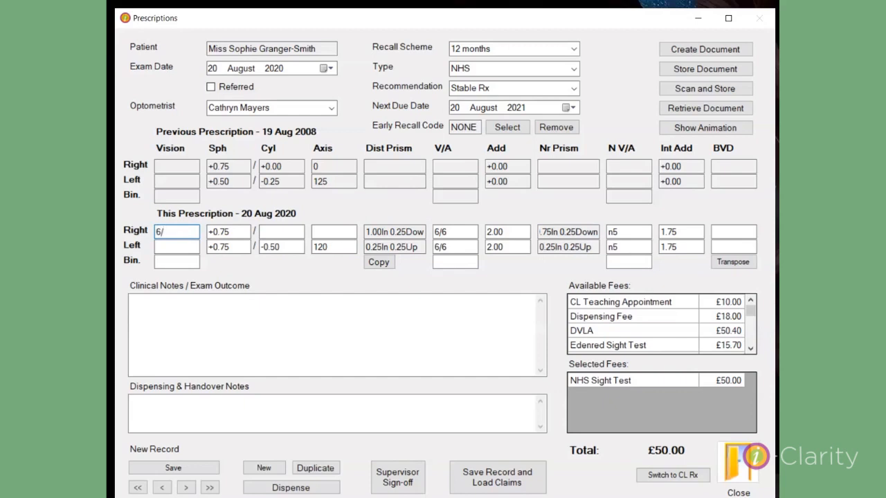
text(12)
click(182, 245)
text(6/12)
click(183, 261)
text(6/12)
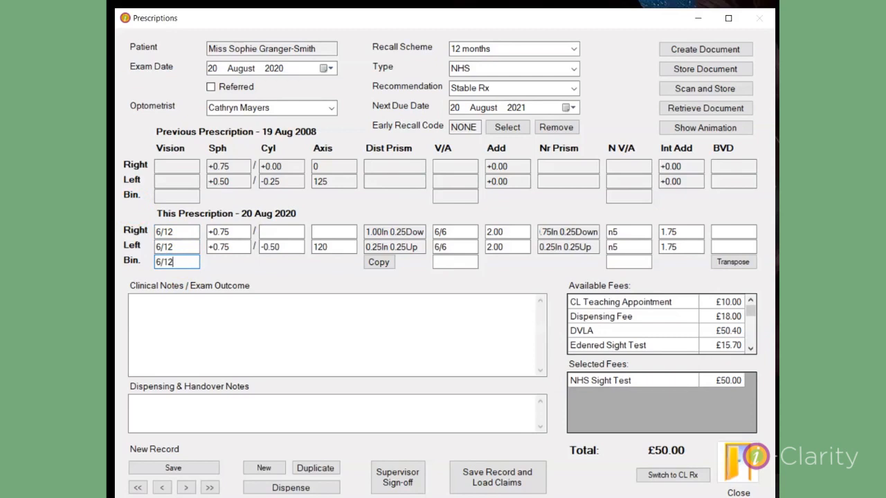
Enter the binocular V/A as 6/6 and the binocular N V/A as n5.
click(451, 261)
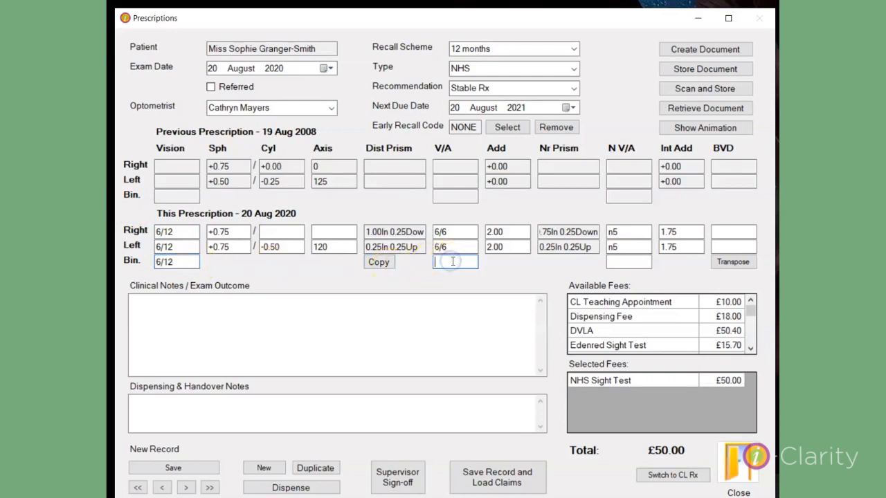
text(6/6)
click(635, 263)
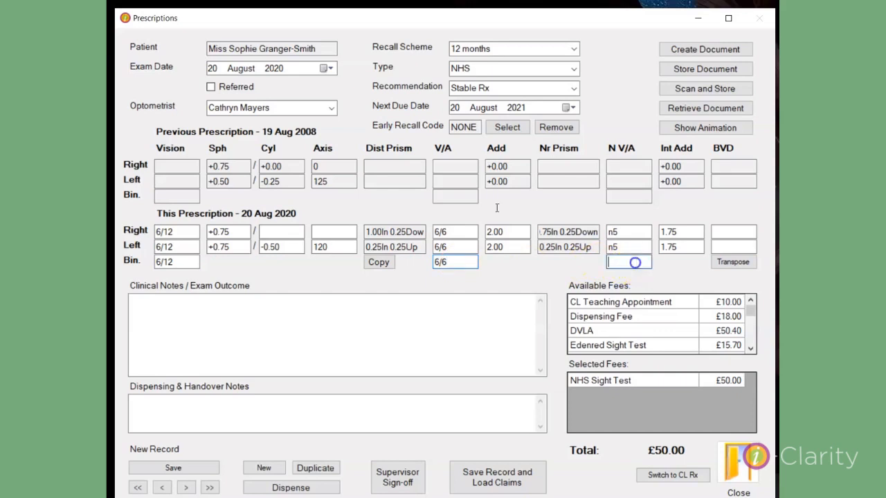
text(n5)
Enter the BVD as 12 for both the right and left eyes.
click(739, 231)
text(12)
click(738, 242)
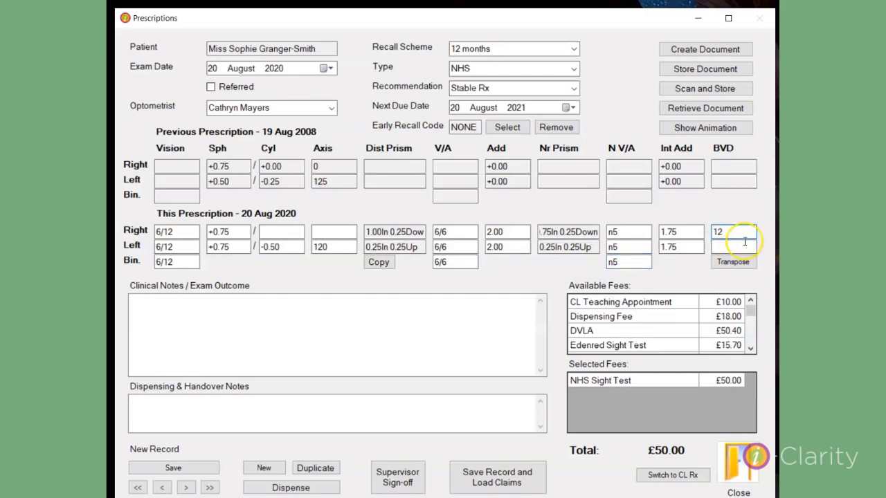
text(12)
Record the clinical notes "Family history of glaucoma", "px c/o glare when night driving" and "change in rx found" as separate paragraphs.
click(206, 304)
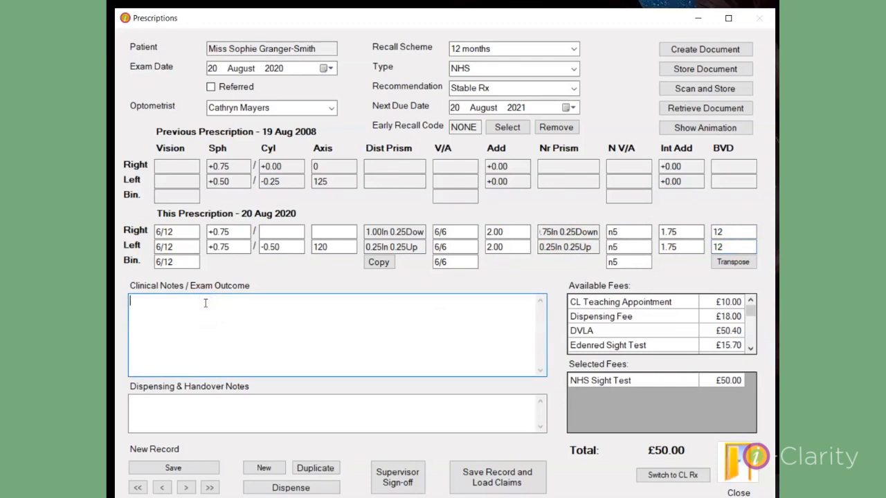
text(Family history of glaucoma)
click(157, 320)
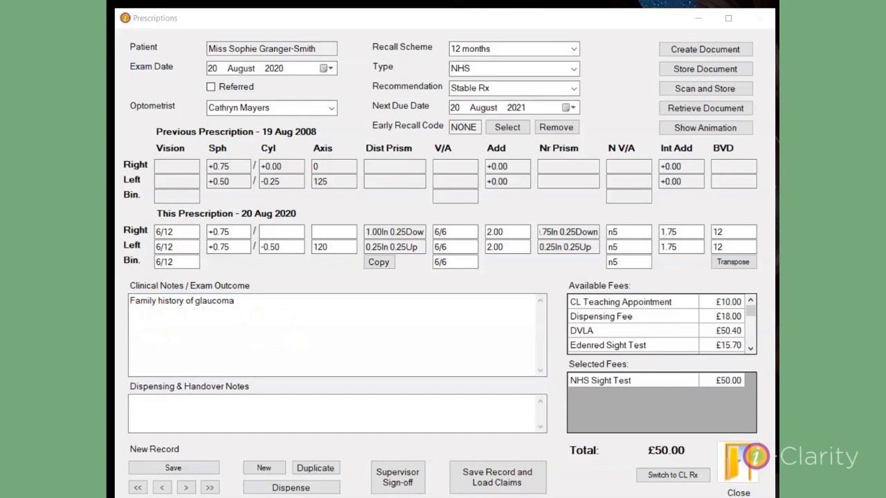
click(152, 332)
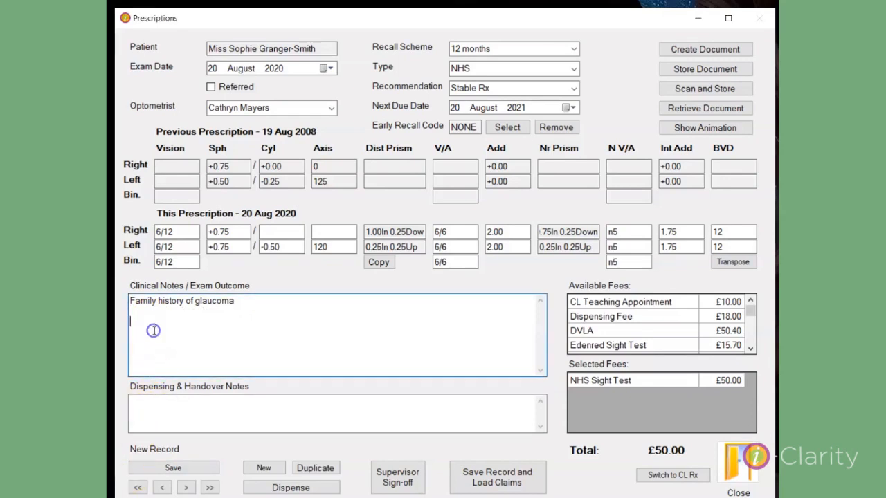
key(Return)
key(Return)
text(px c/o glare)
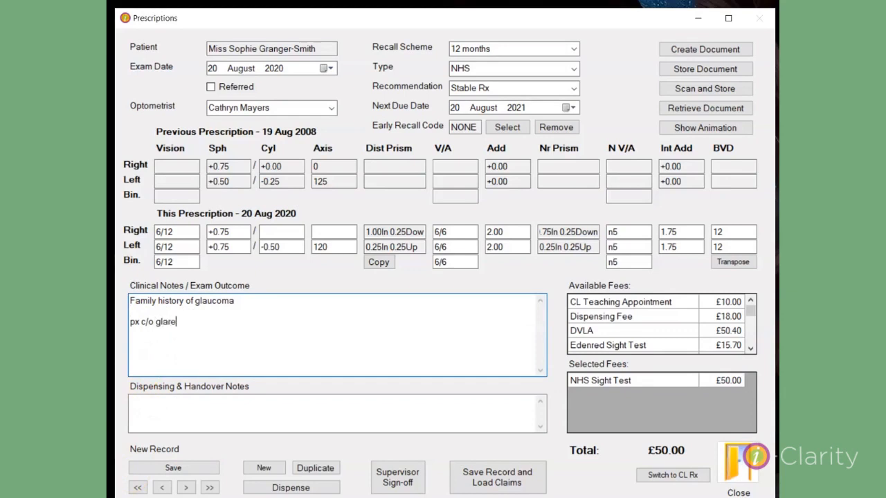
text( when night driving  )
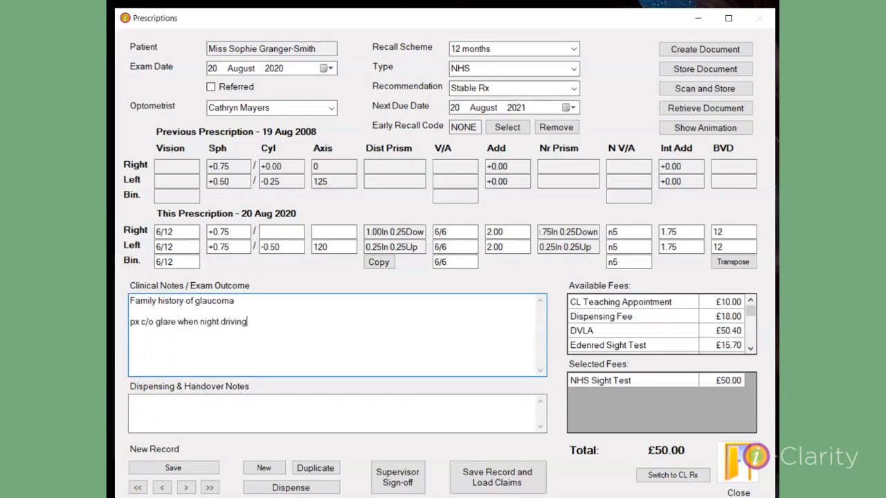
text(change in rx found)
Enter the dispensing and handover note "Recommended new driving glasses with anti glare coat for night time driving".
click(153, 401)
text(Recommended new driving glasses with anti glare coat for night time driving)
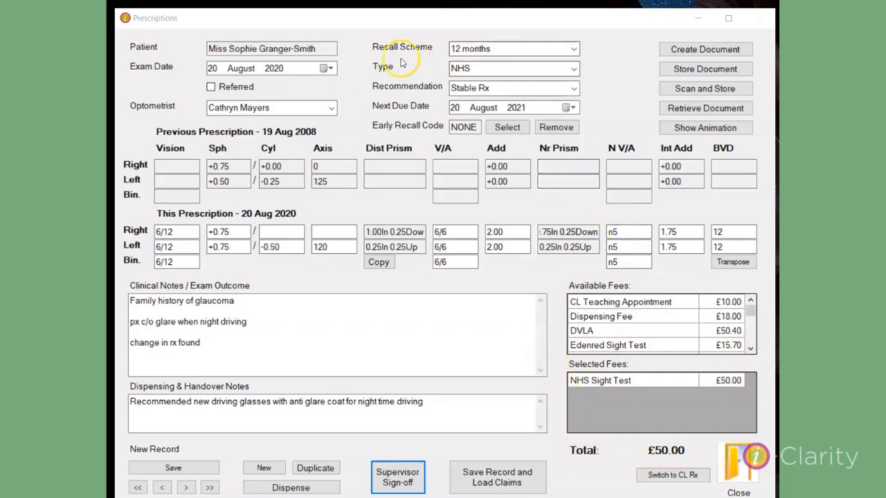
Switch the sight test type to Private and back to NHS.
click(573, 70)
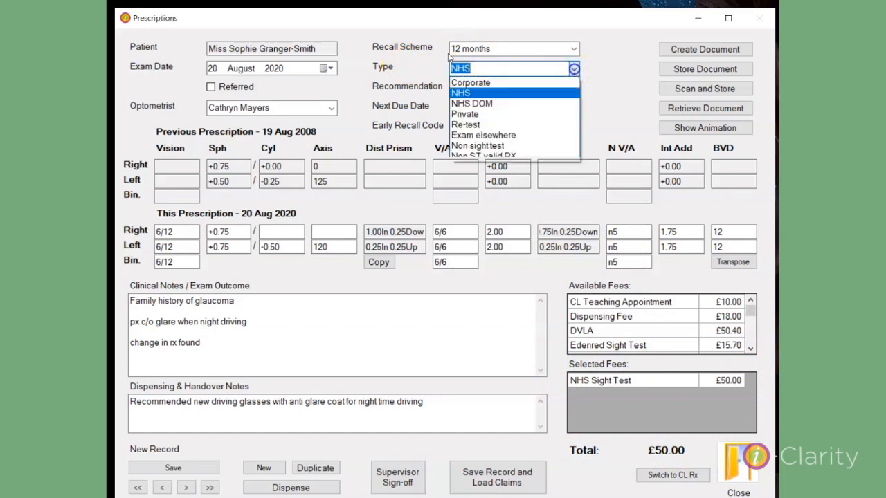
click(484, 115)
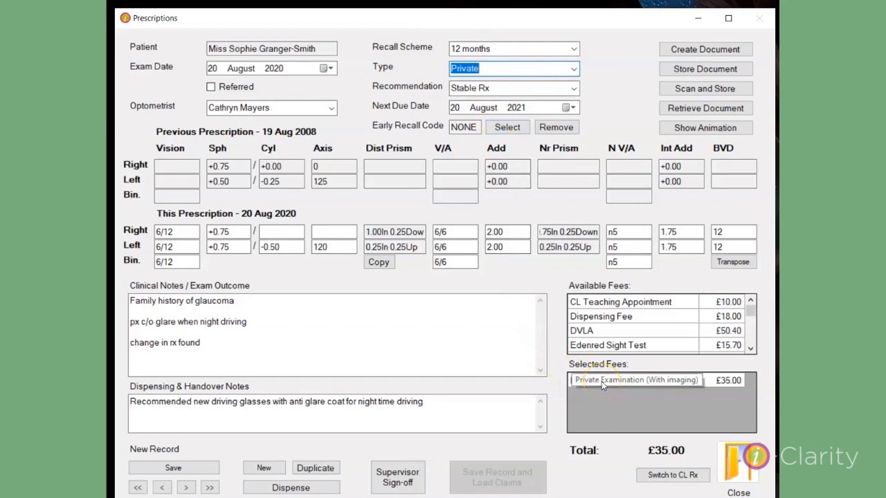
click(573, 68)
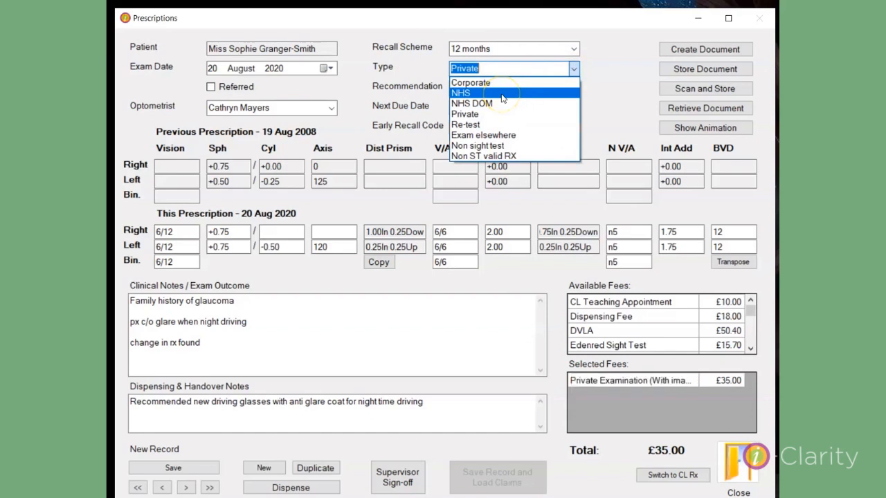
click(503, 96)
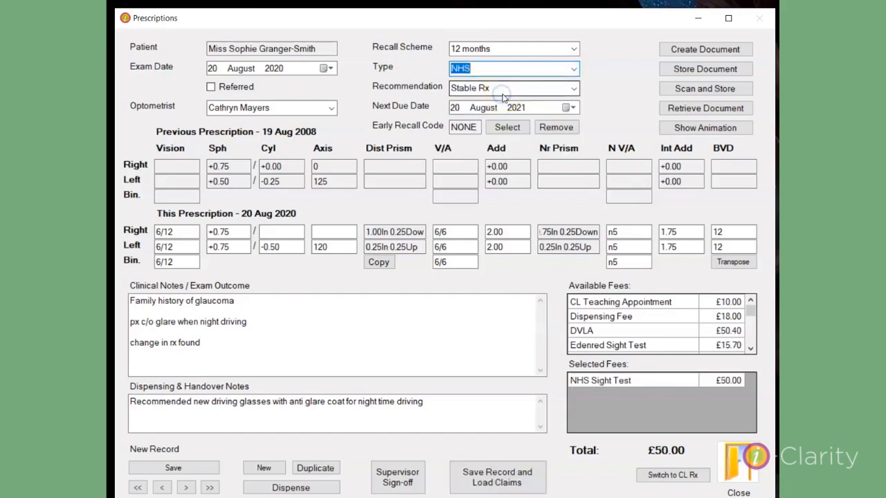
Remove the NHS Sight Test fee from the selected fees and add the Edenred Sight Test fee instead.
double_click(638, 380)
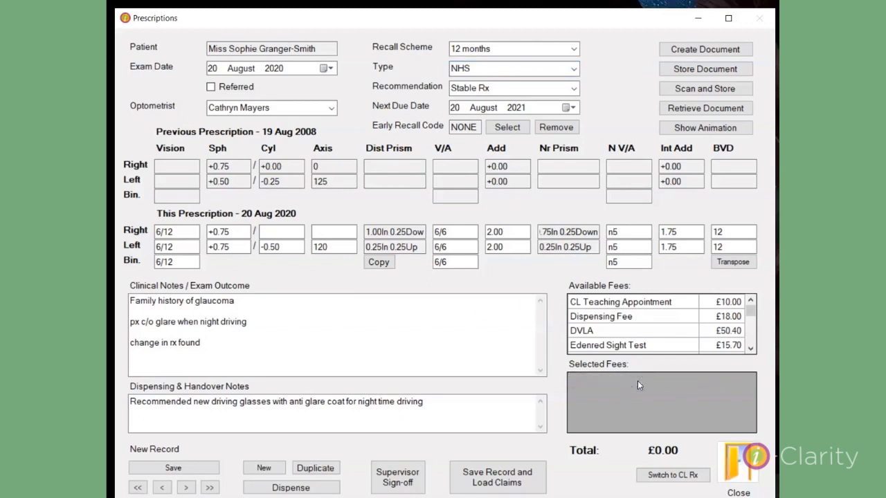
double_click(634, 348)
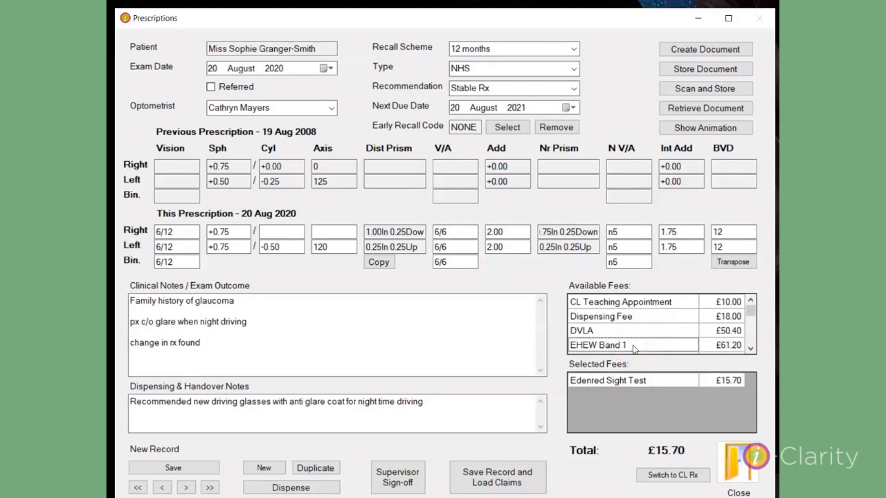
double_click(635, 350)
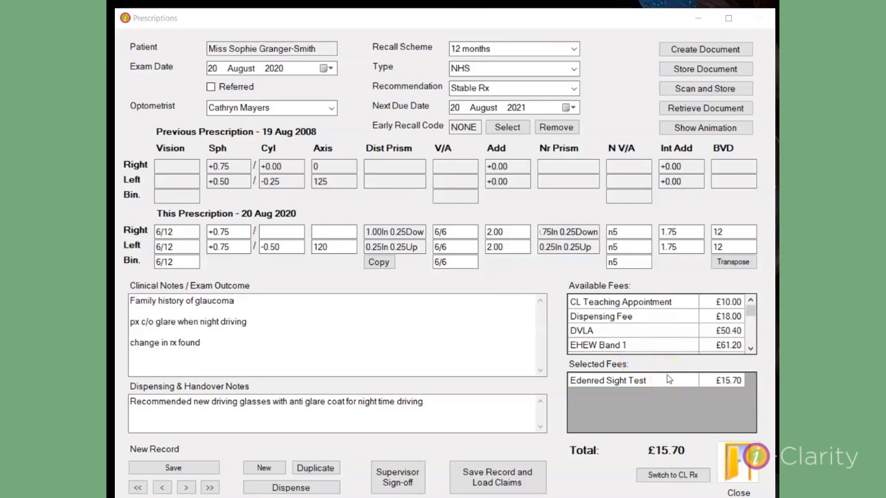
Create a document for this prescription by generating the Prescription copy letter.
click(688, 48)
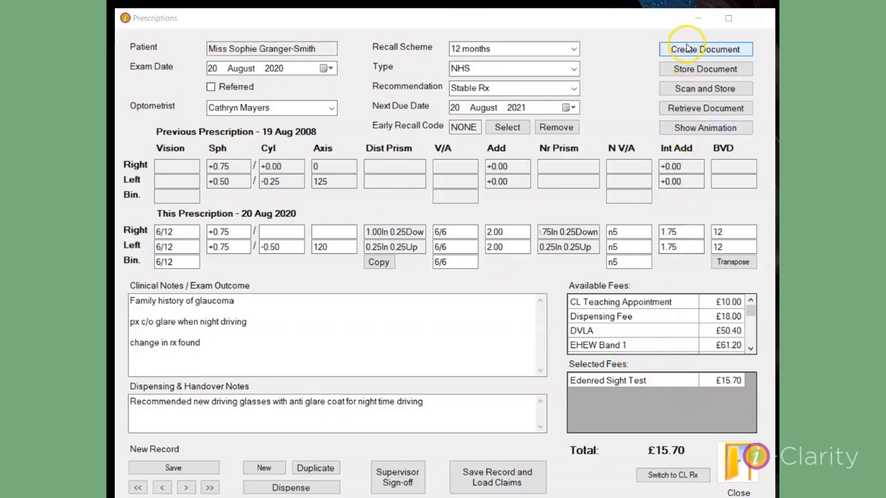
click(692, 108)
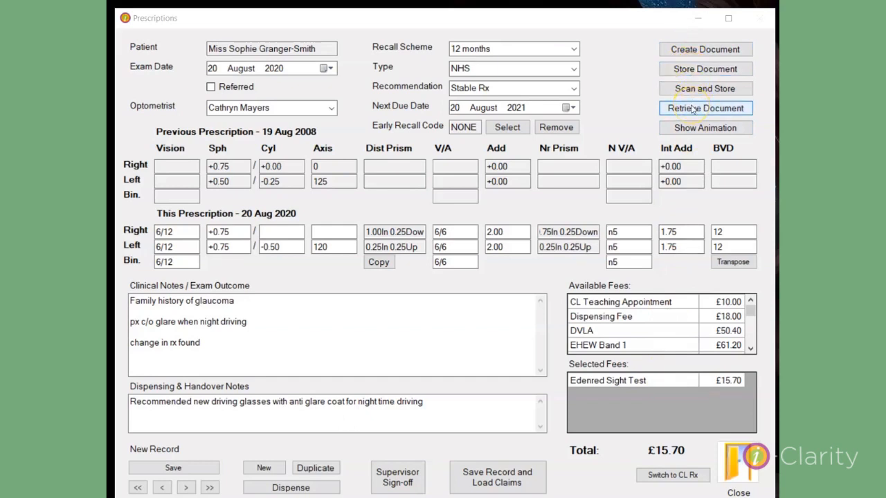
click(688, 49)
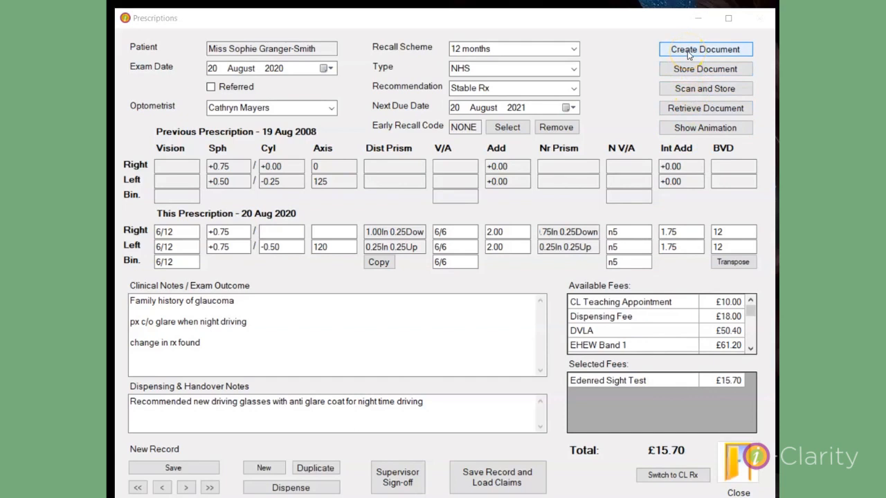
click(688, 52)
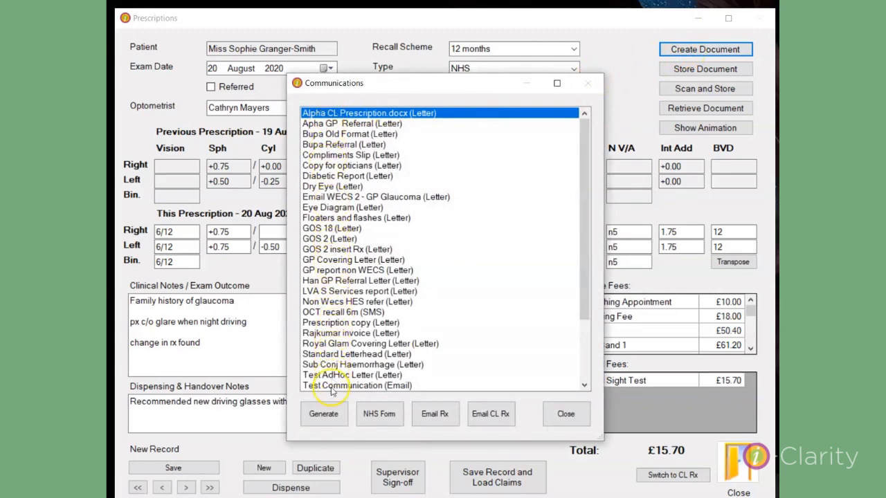
click(330, 324)
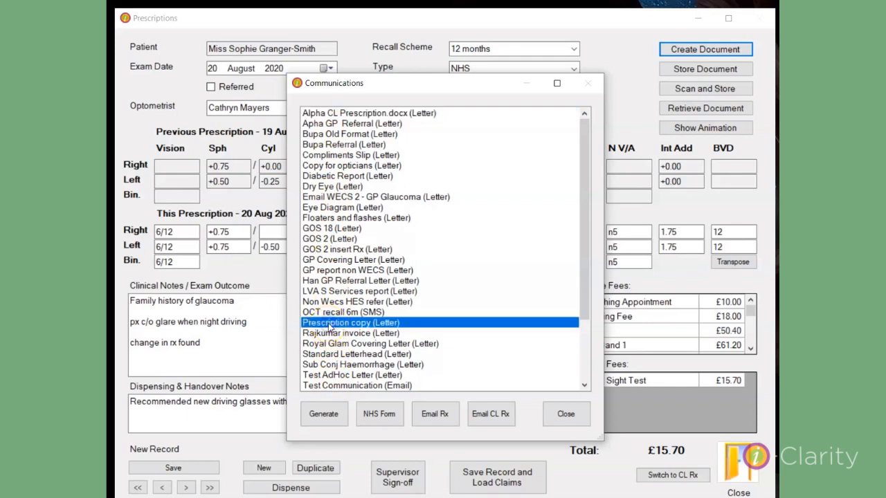
click(330, 422)
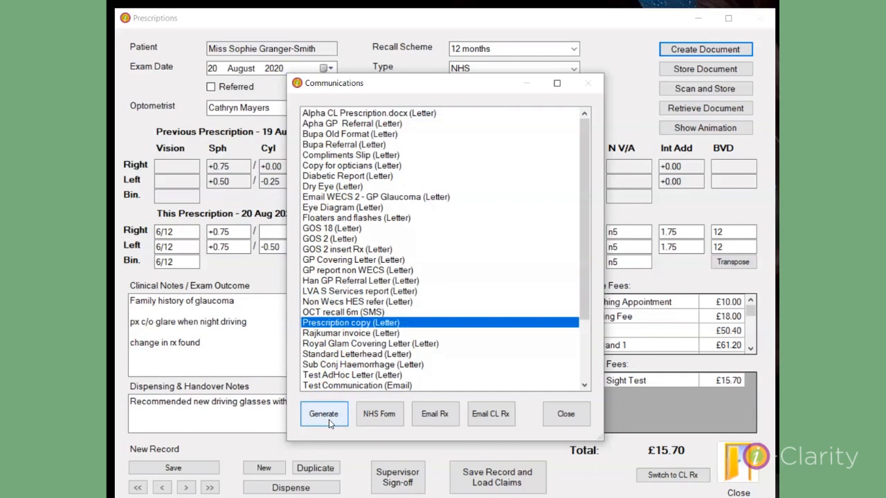
click(326, 418)
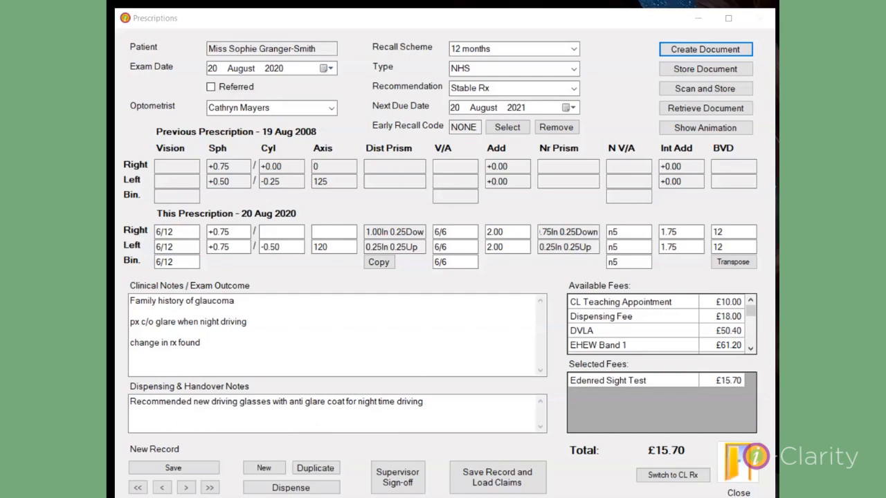
key(Tab)
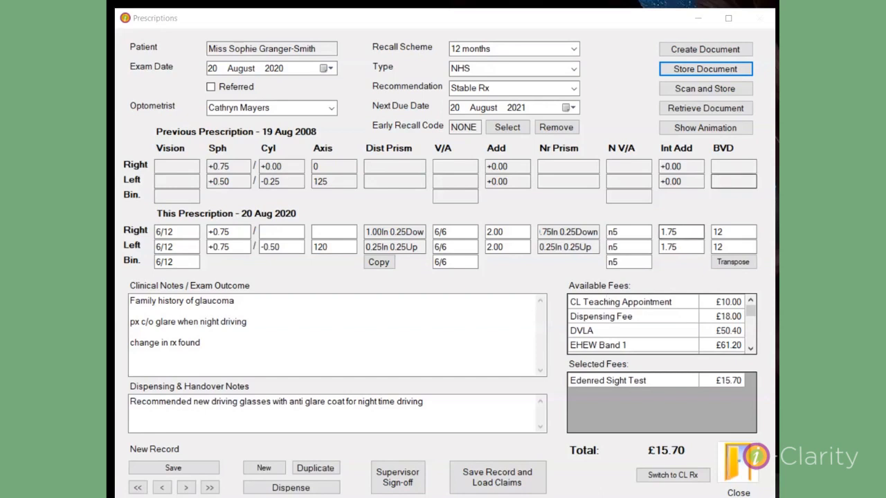
Choose the GP Referral Word document from the Desktop to store with this prescription.
click(720, 74)
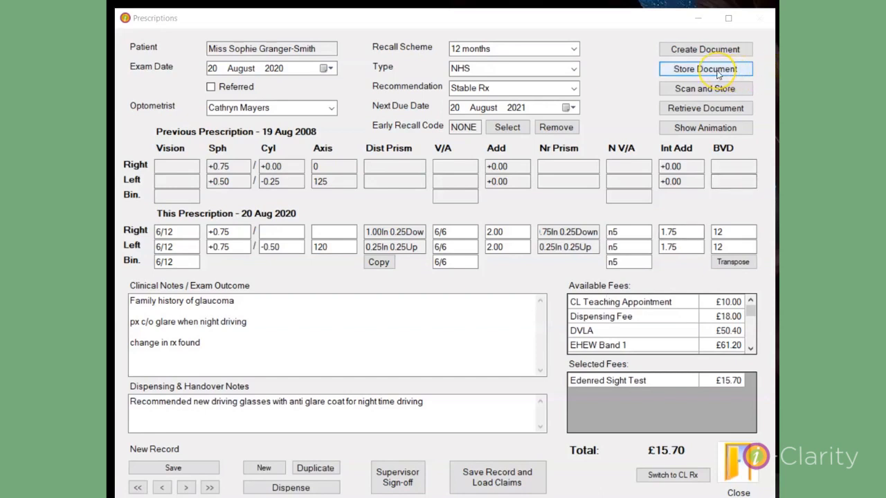
click(718, 74)
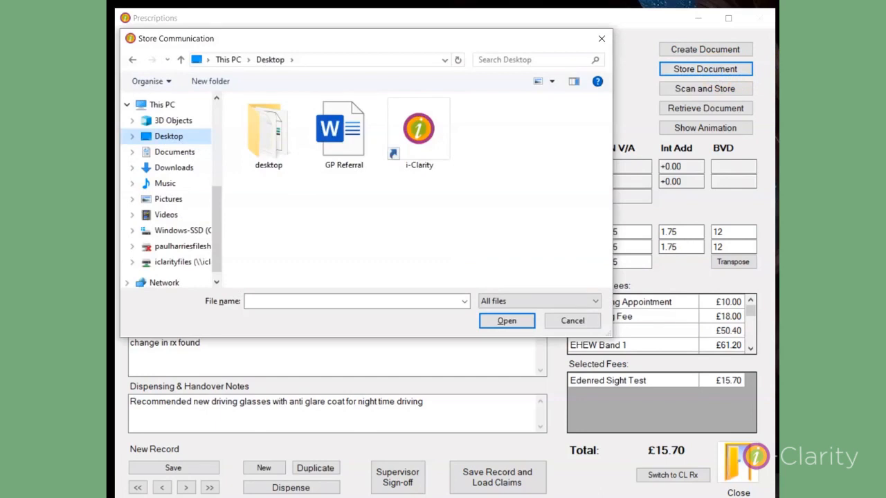
click(356, 128)
click(507, 322)
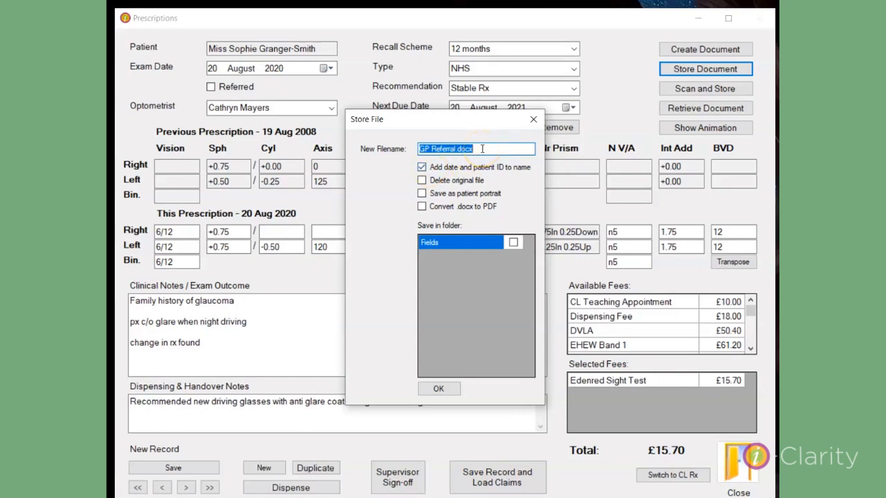
Store the GP Referral file with the original deleted and the .docx converted to PDF.
click(422, 180)
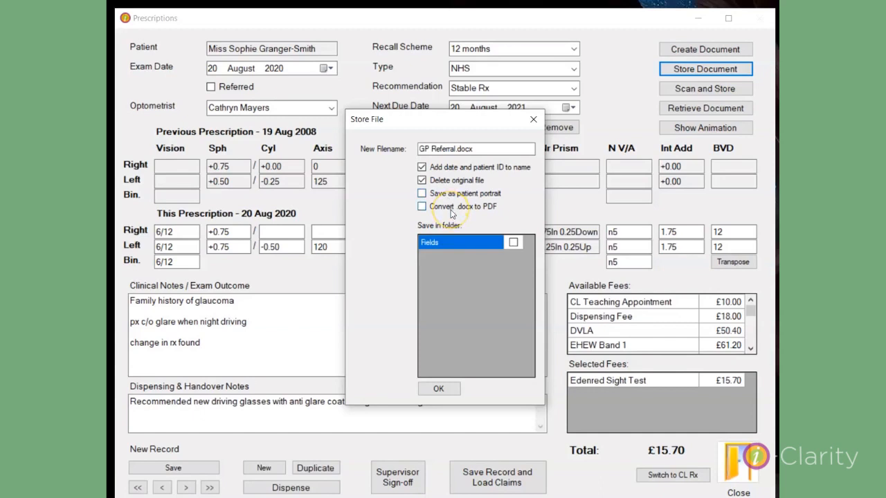
click(451, 208)
click(444, 392)
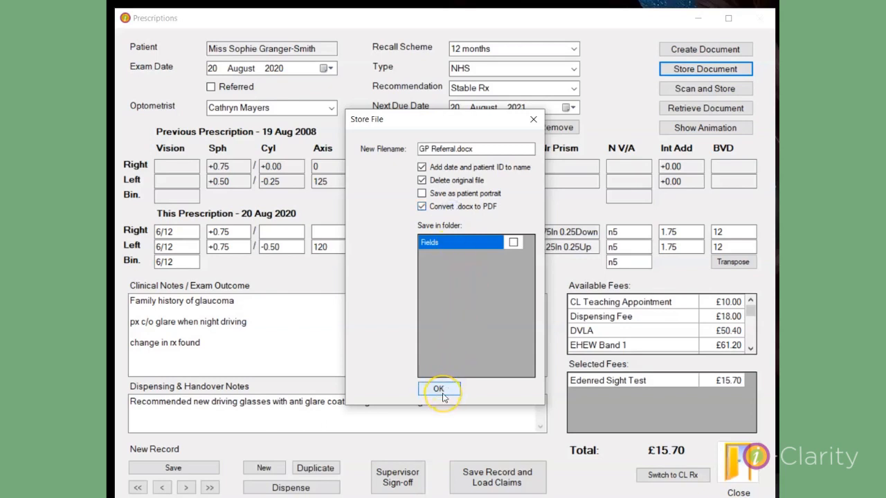
click(444, 396)
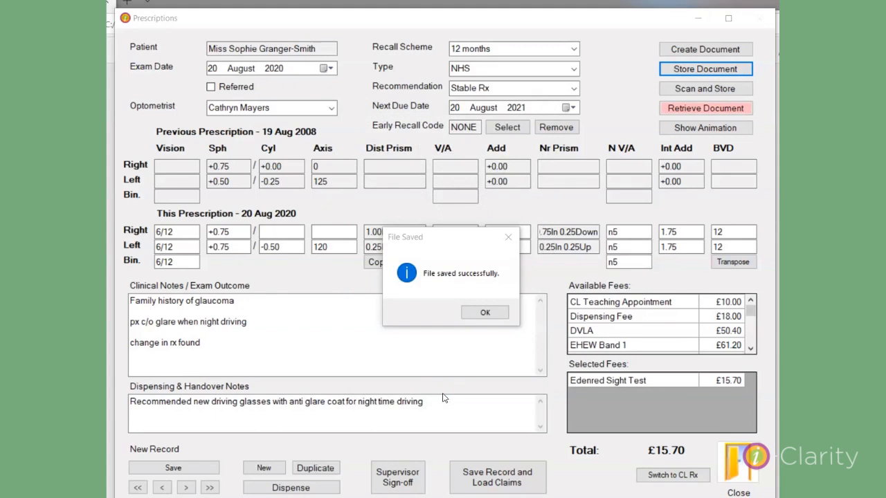
click(482, 313)
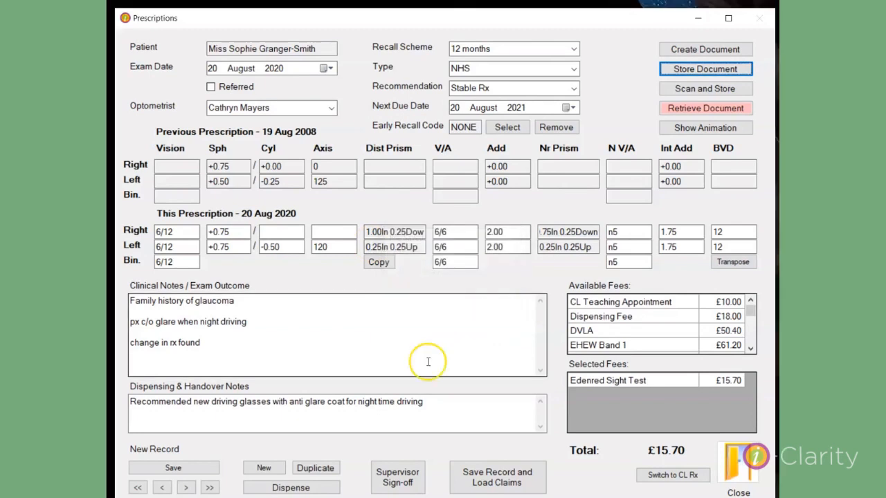
Duplicate the prescription record and scan a paper document as a colour picture to store with it.
click(315, 468)
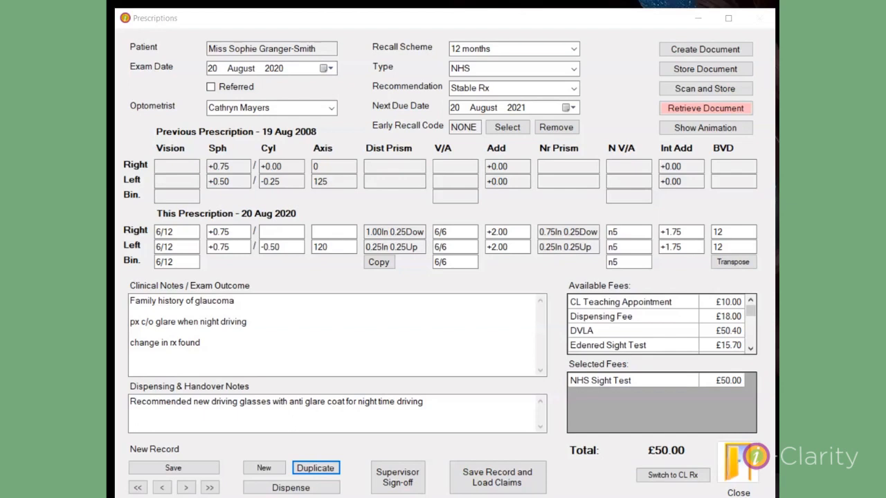
click(705, 88)
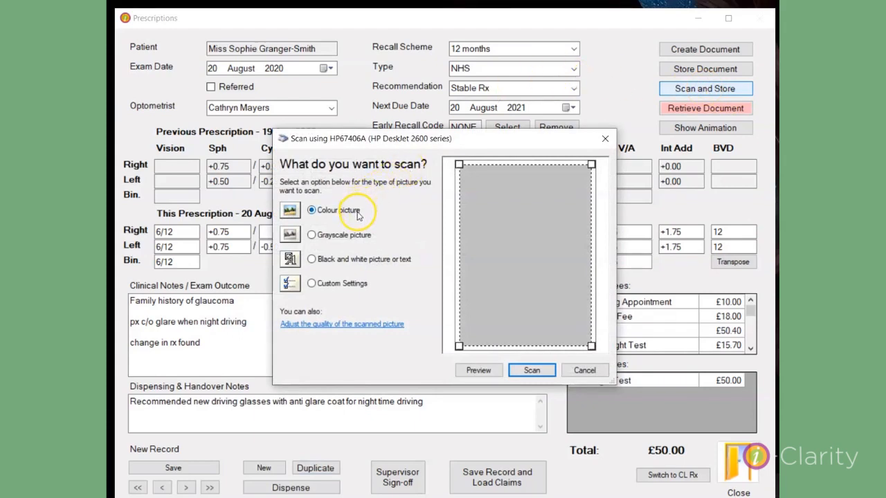
click(355, 237)
click(357, 260)
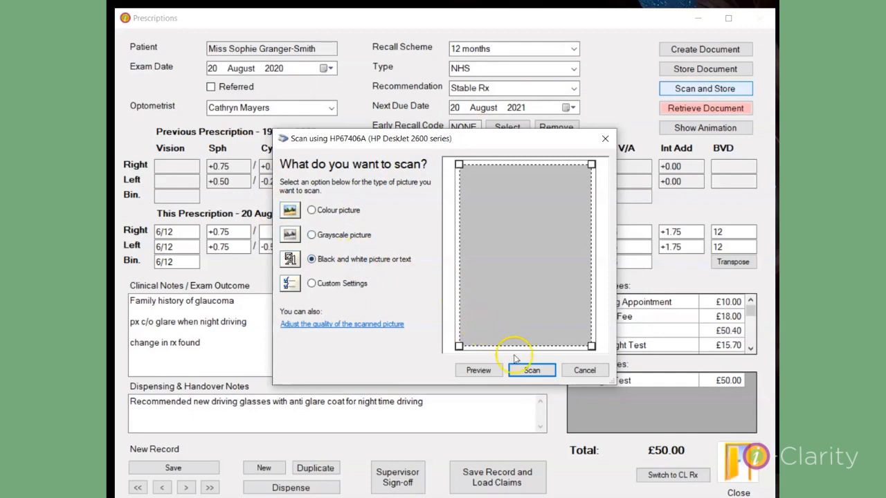
click(526, 373)
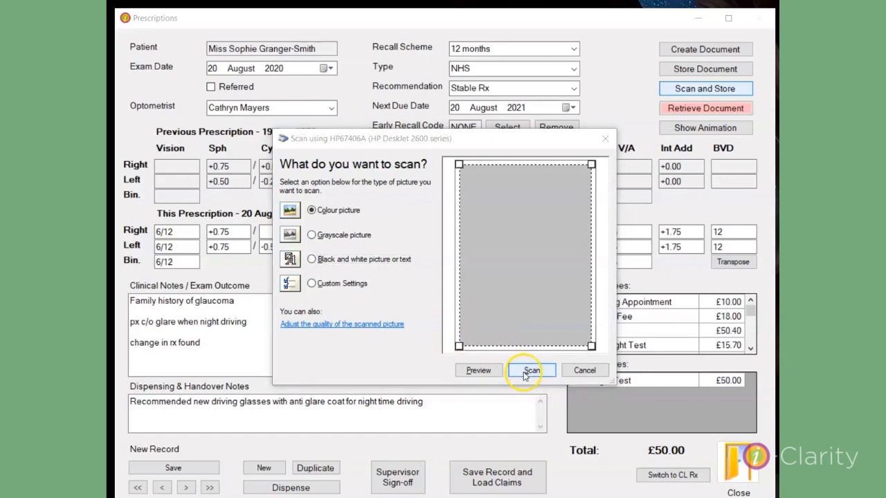
click(531, 371)
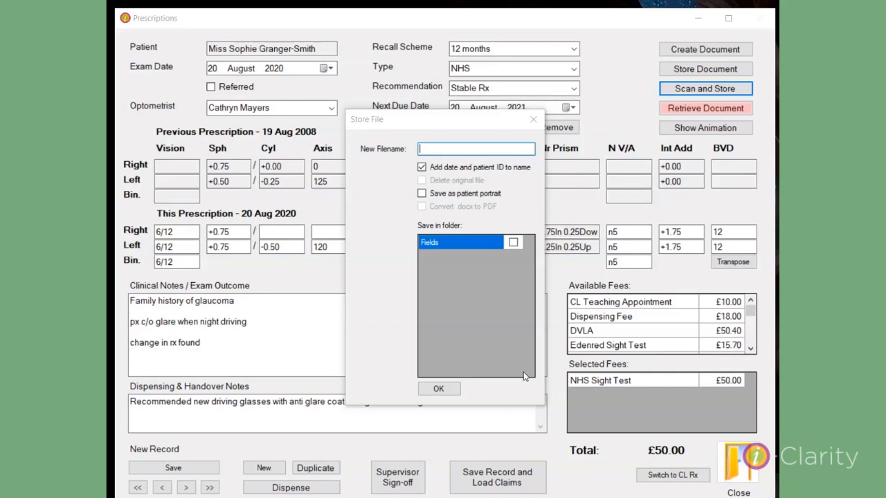
Name the scanned file "i-Clarity" and store it with the date and patient ID added.
text(l)
text(-Cla)
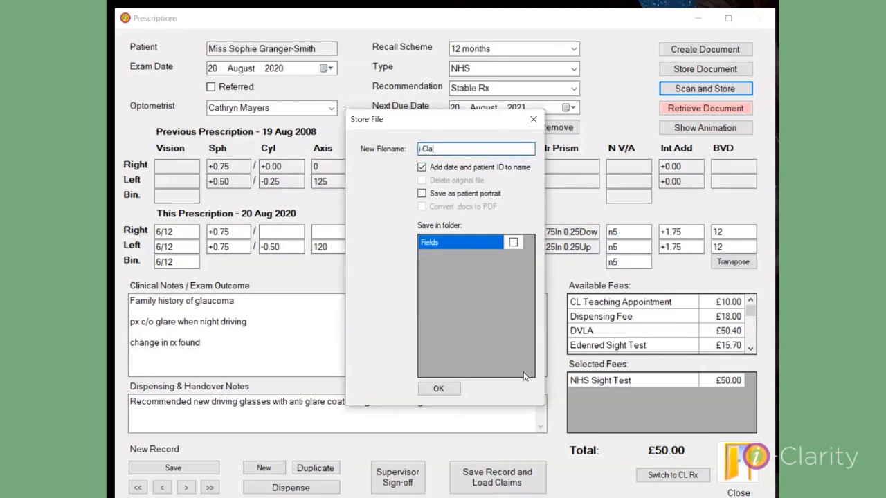
text(rity)
click(437, 389)
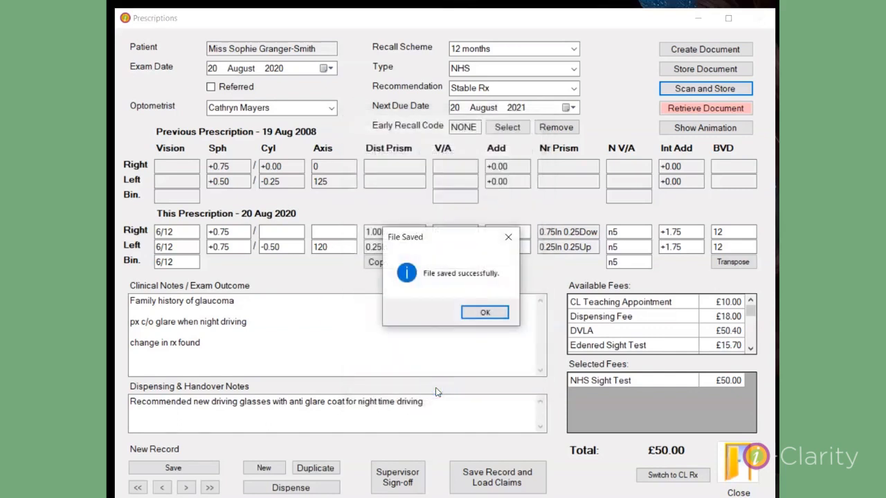
click(483, 313)
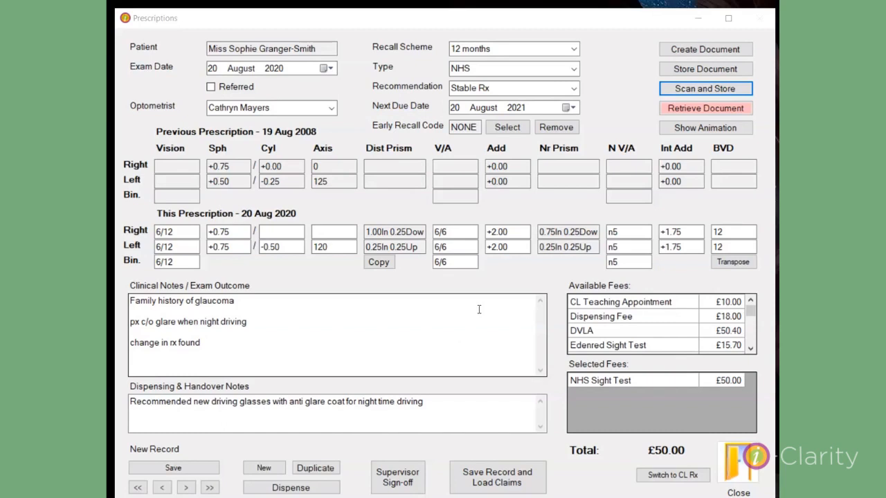
Look up the i-Clarity scan among the patient's stored documents and check the list of available animations.
click(726, 111)
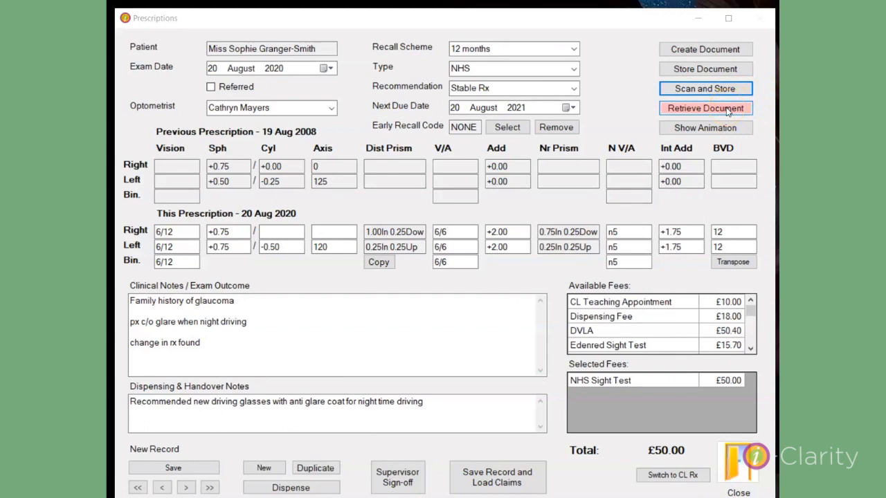
click(727, 110)
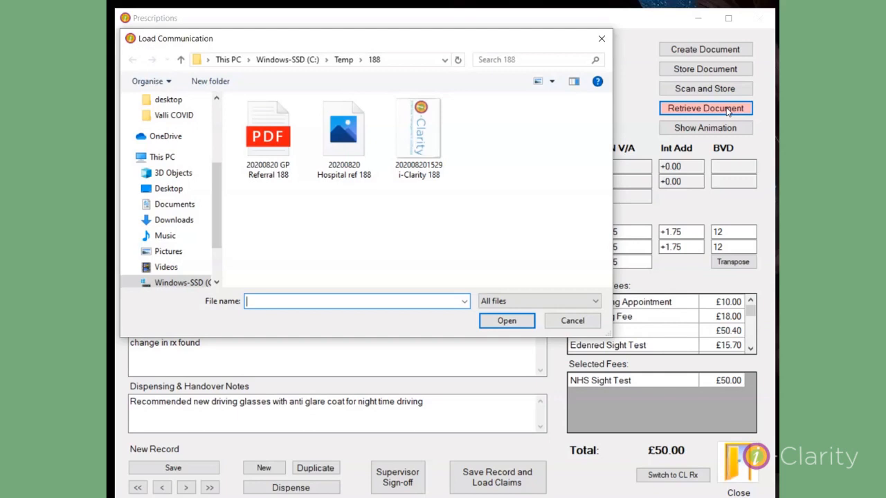
click(435, 125)
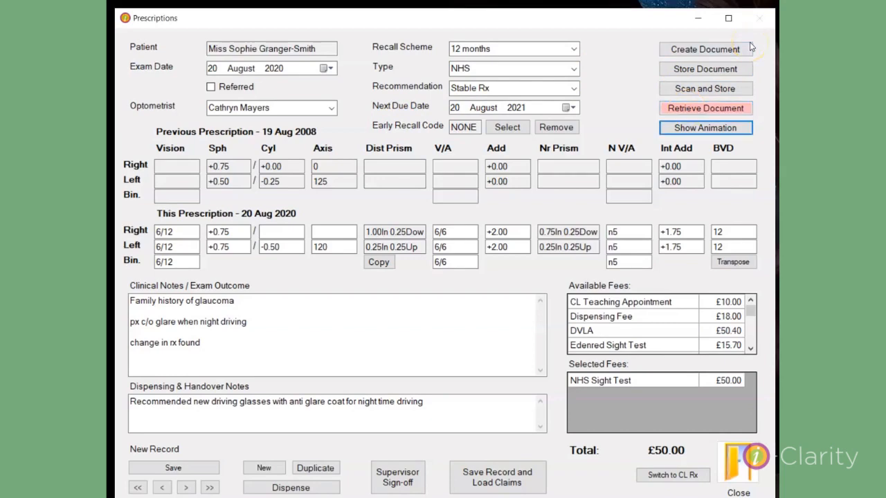
click(694, 130)
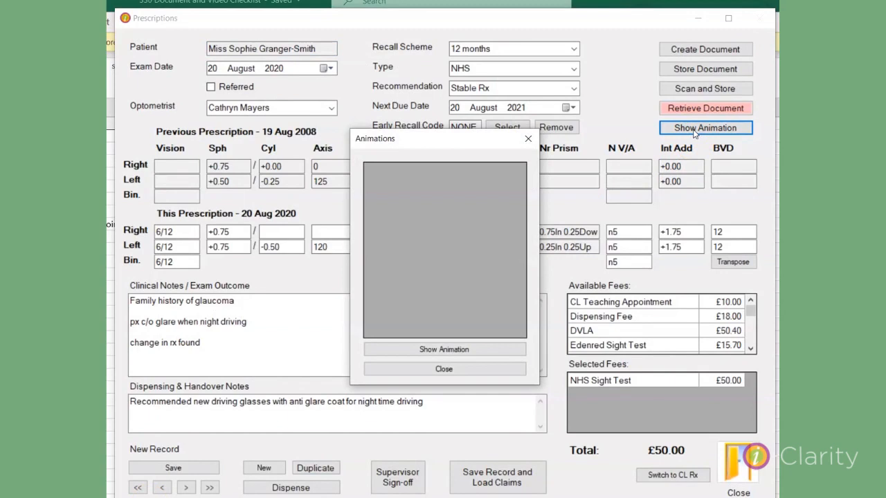
click(400, 371)
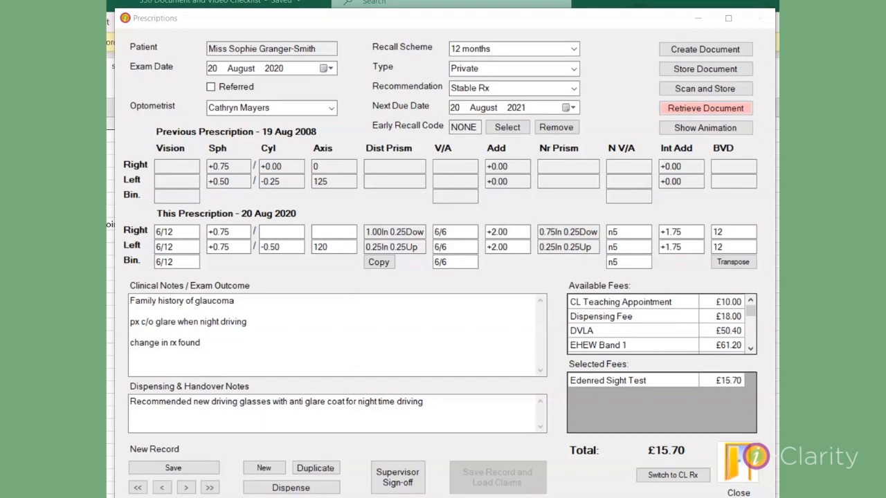
Save the Private prescription record with its Edenred Sight Test fee.
click(157, 468)
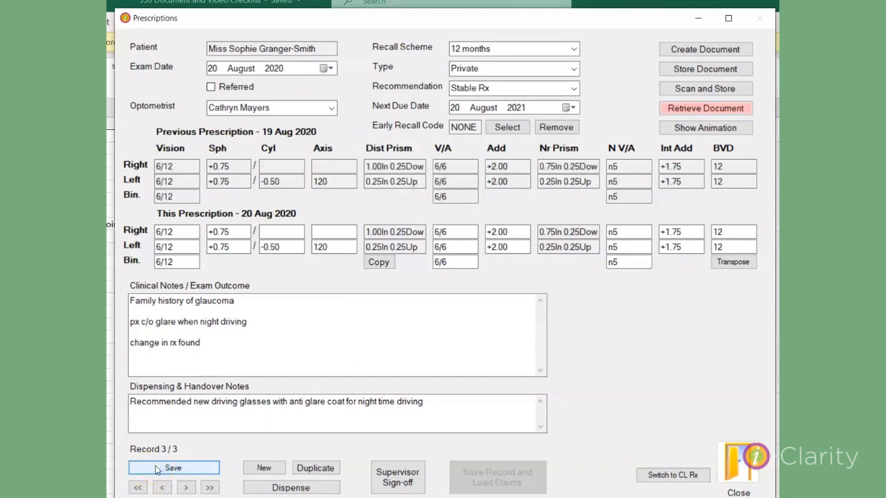
click(161, 453)
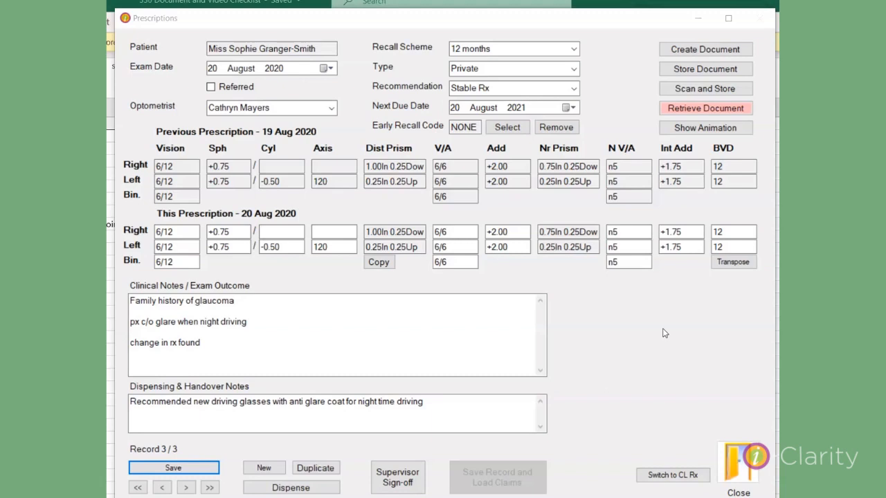
View the patient's contact lens prescription form and the spectacle dispensing form, closing each to return to the prescription.
click(663, 477)
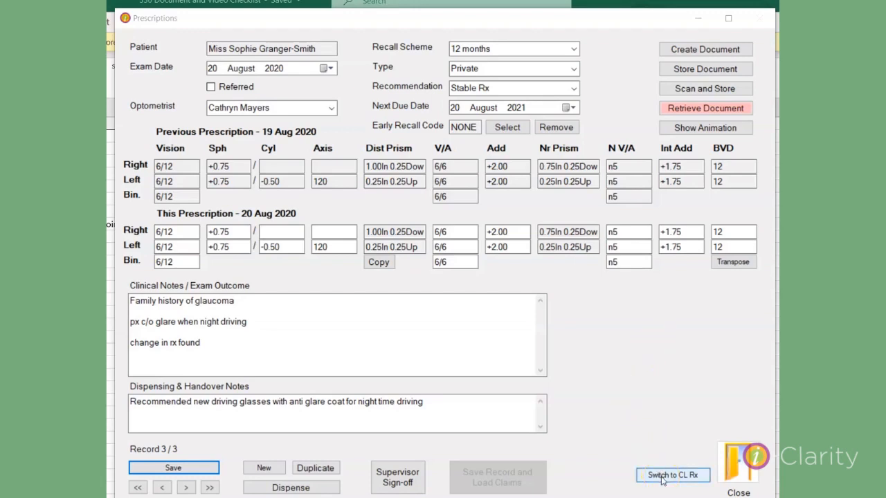
click(661, 477)
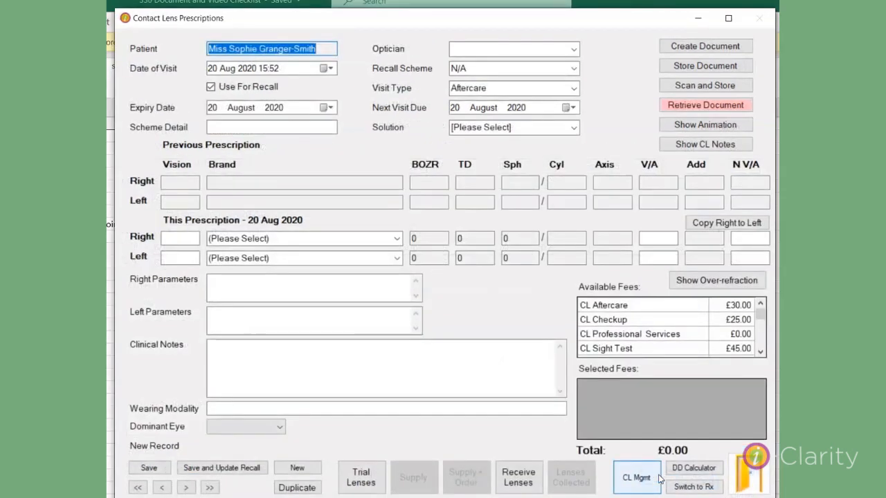
click(740, 473)
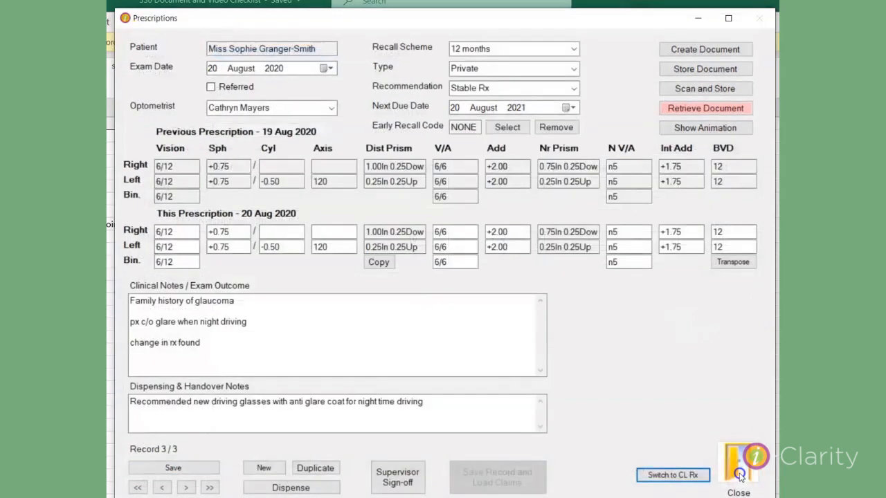
click(308, 488)
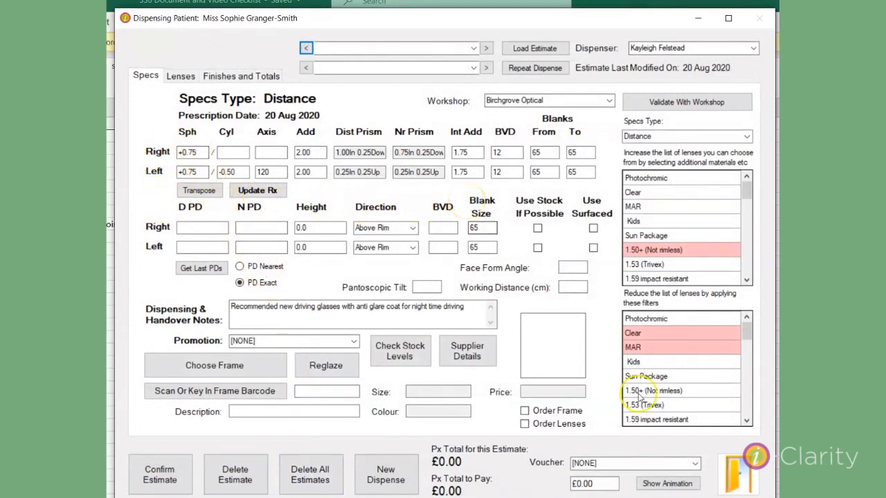
click(732, 472)
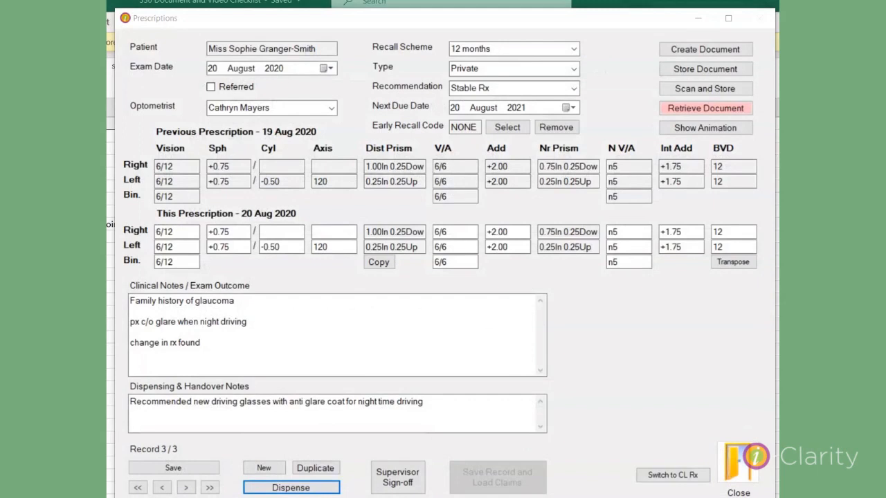
Request supervisor sign-off for the saved prescription and enter the account password in the authentication check.
click(398, 482)
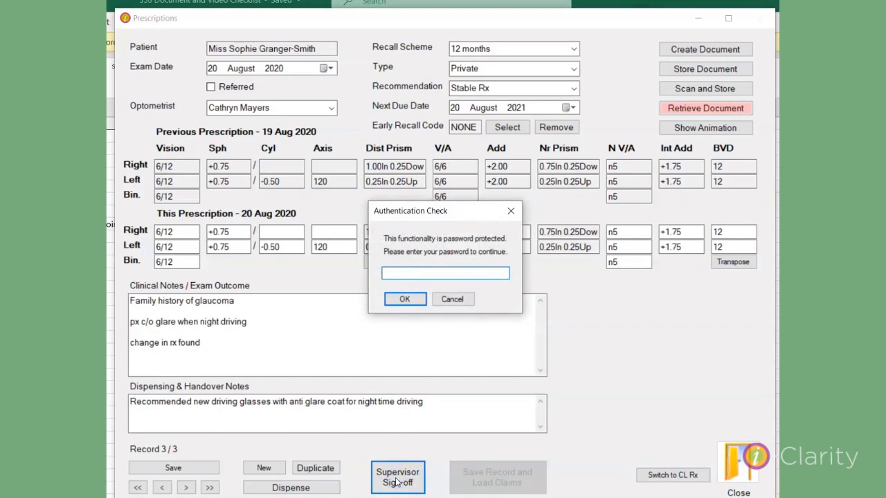
text(***)
key(Return)
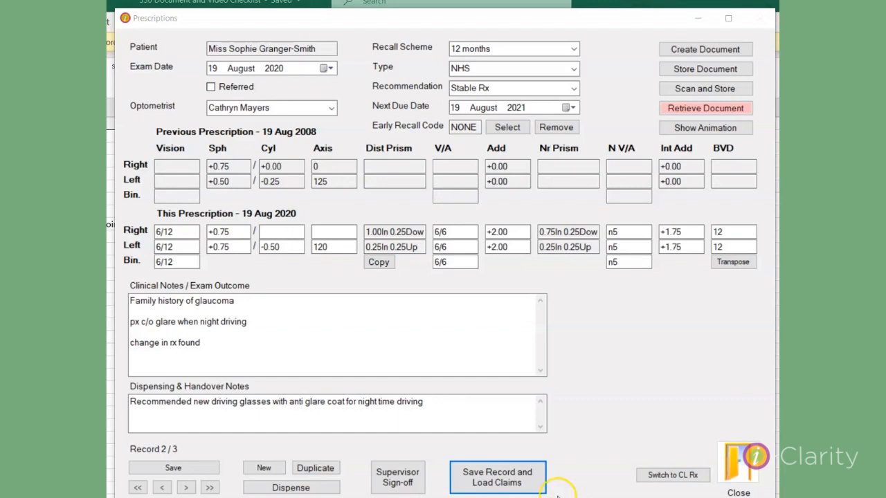
Save the 19 August 2020 NHS prescription and load its claims, and duplicate it as a new record.
click(524, 482)
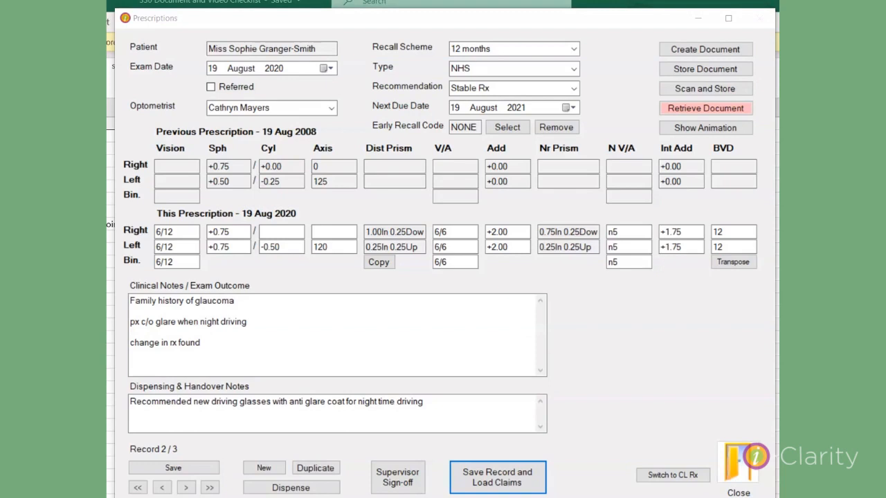
click(310, 471)
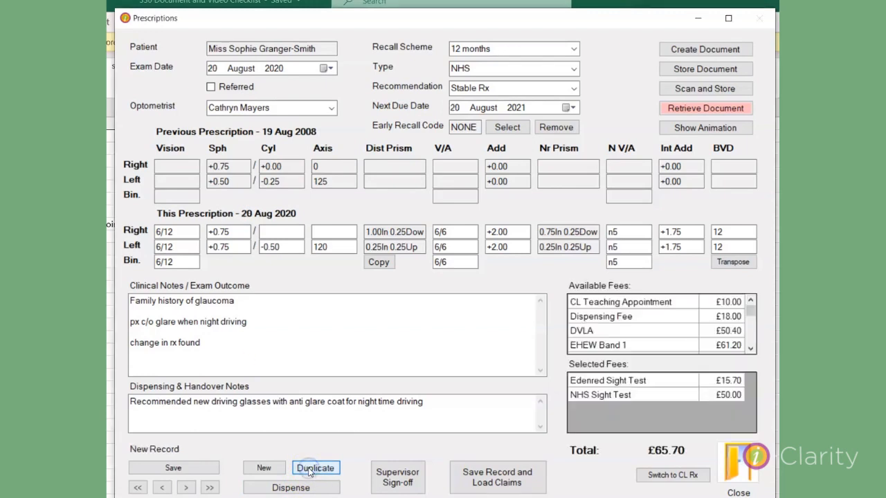